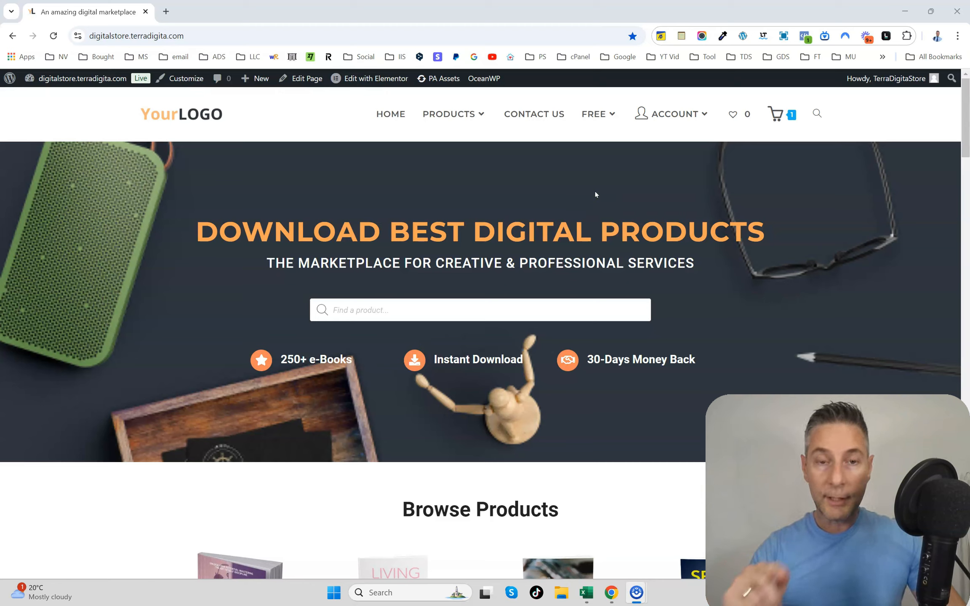
Look through the store's home page, from the banner and product listings to the mailing-list subscription form
{"action": "scroll", "coordinate": [577, 208], "scroll_direction": "down", "scroll_amount": 10}
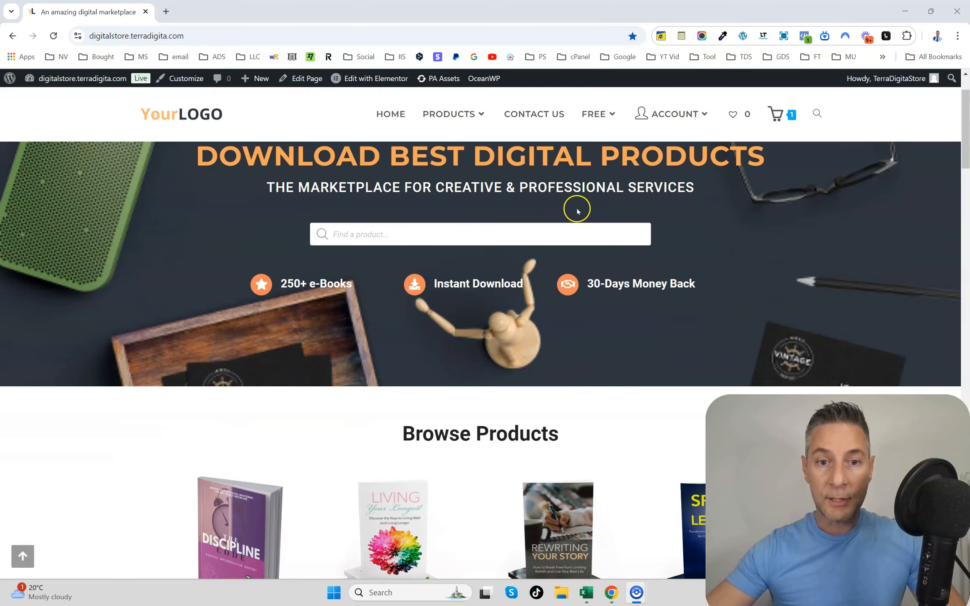
{"action": "scroll", "coordinate": [582, 204], "scroll_direction": "down", "scroll_amount": 12}
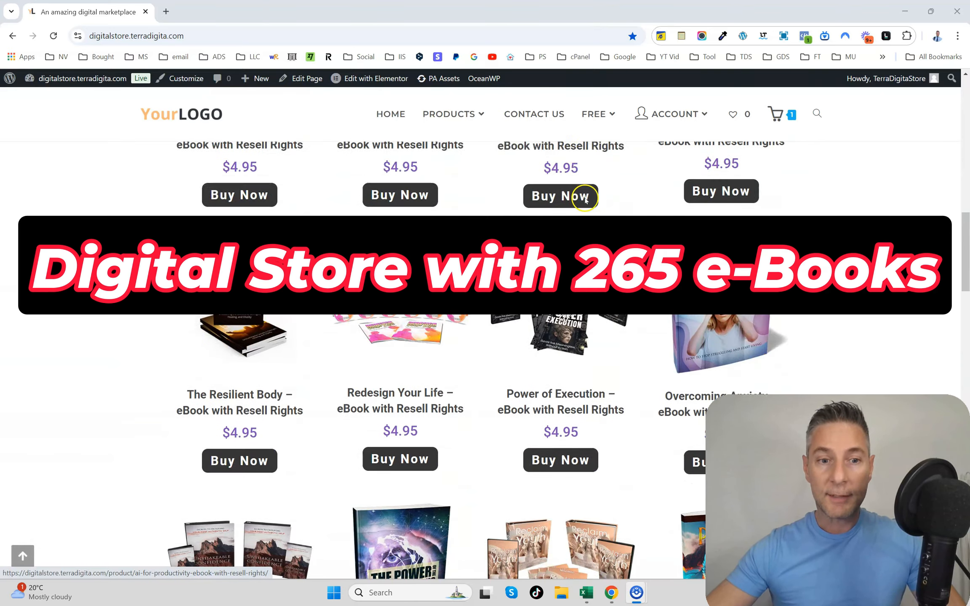
{"action": "scroll", "coordinate": [597, 188], "scroll_direction": "down", "scroll_amount": 12}
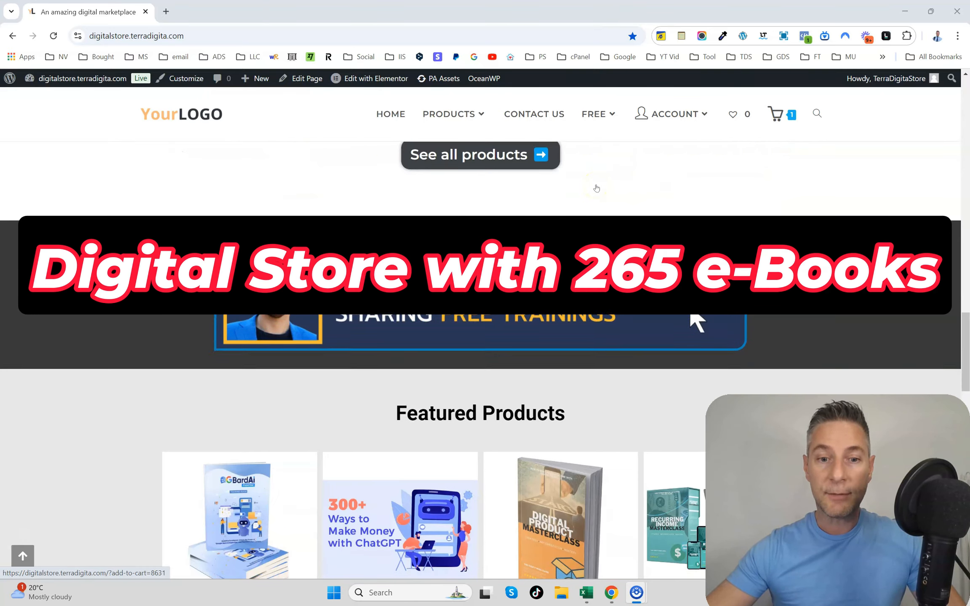
{"action": "scroll", "coordinate": [599, 183], "scroll_direction": "down", "scroll_amount": 10}
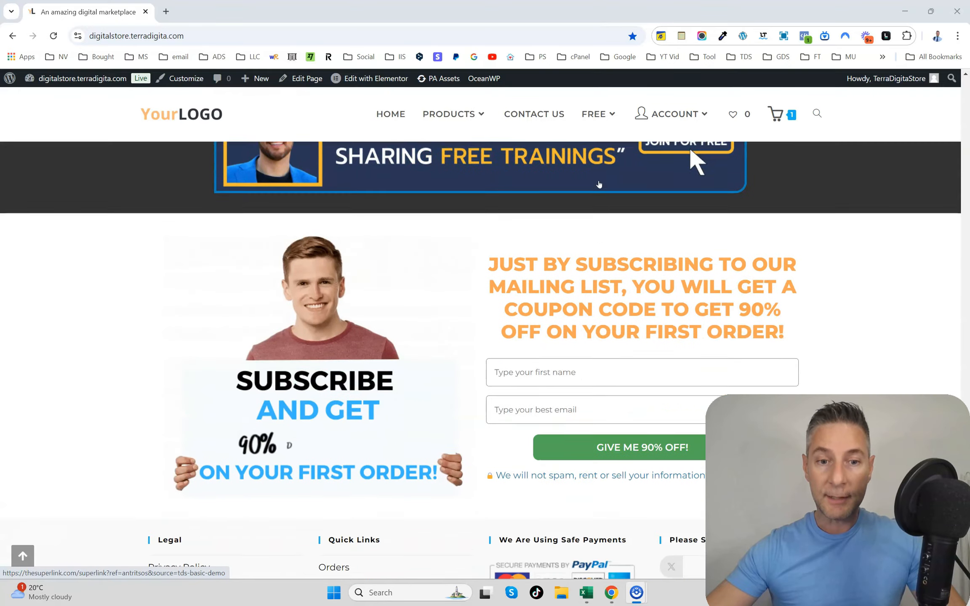
{"action": "scroll", "coordinate": [599, 184], "scroll_direction": "up", "scroll_amount": 12}
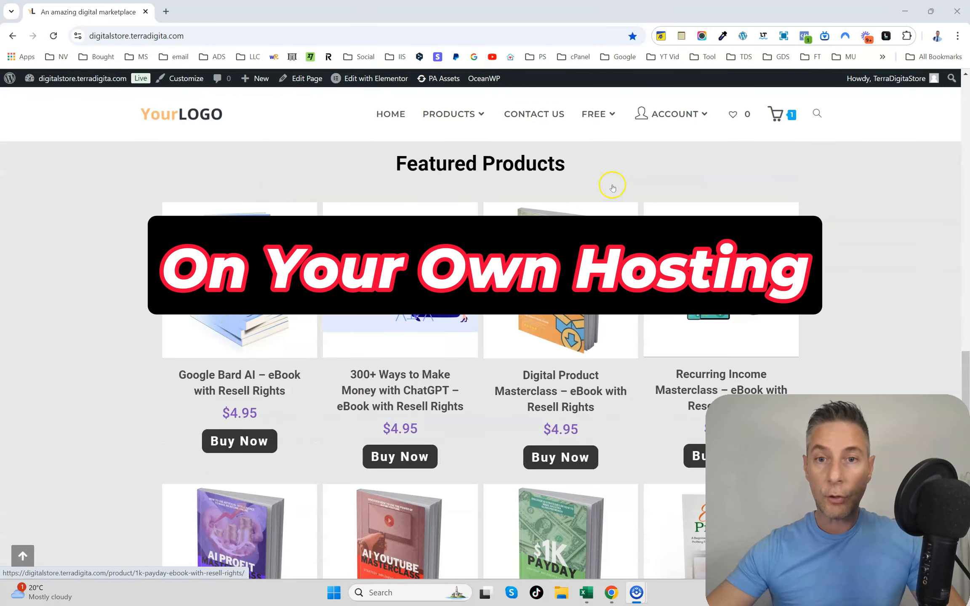
{"action": "scroll", "coordinate": [617, 191], "scroll_direction": "up", "scroll_amount": 6}
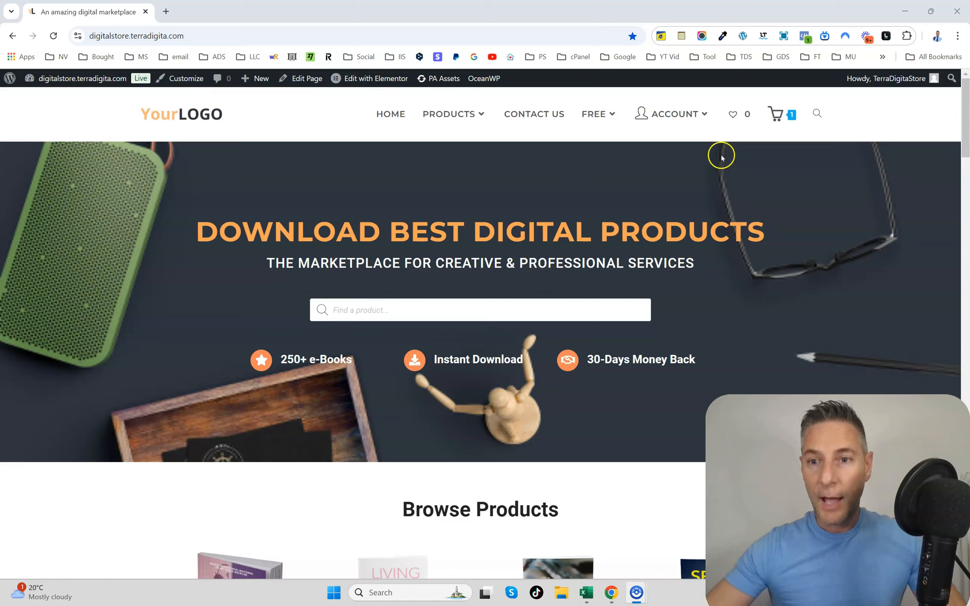
Open the shopping cart and apply the coupon code 50off to the order
{"action": "left_click", "coordinate": [779, 116]}
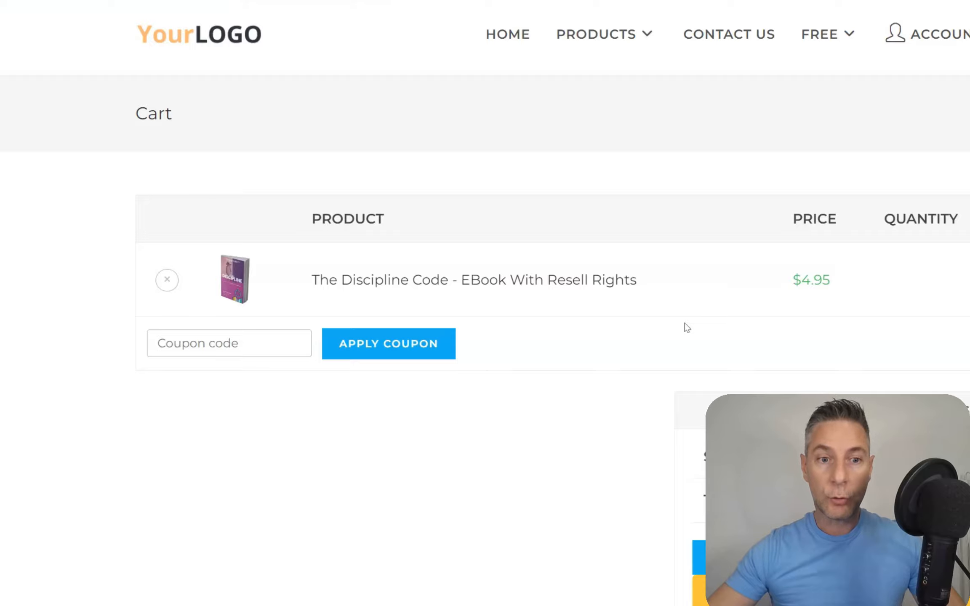
{"action": "left_click", "coordinate": [271, 350]}
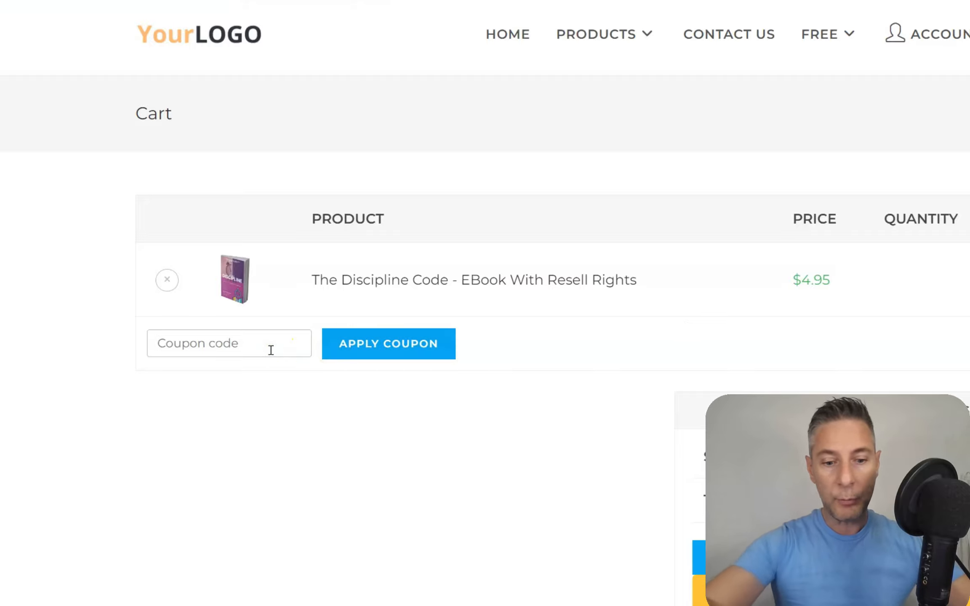
{"action": "type", "text": "50off"}
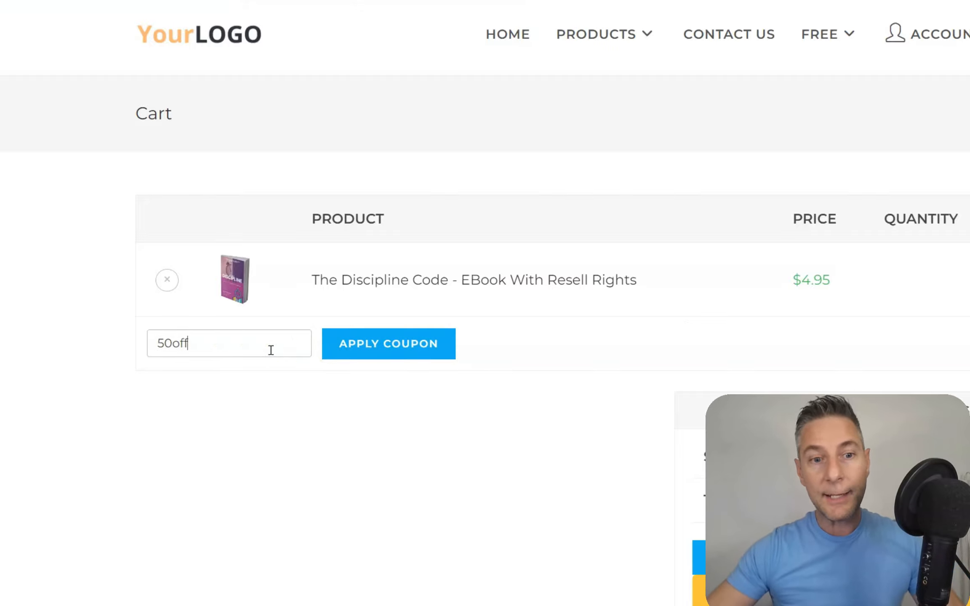
{"action": "left_click", "coordinate": [359, 351]}
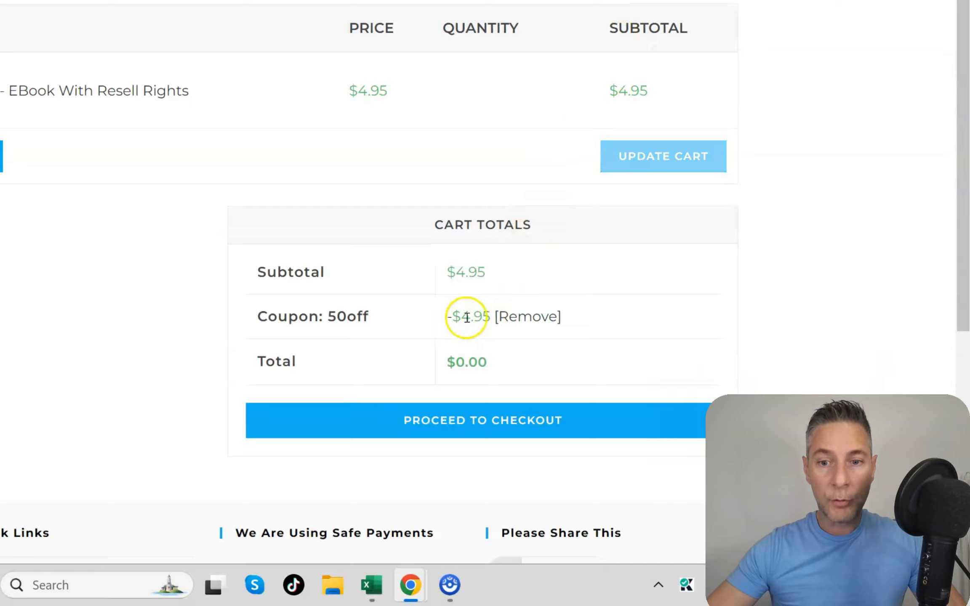
Check the 50off coupon's discount amount in the cart totals and reload the cart page
{"action": "left_click_drag", "start_coordinate": [447, 316], "coordinate": [491, 312]}
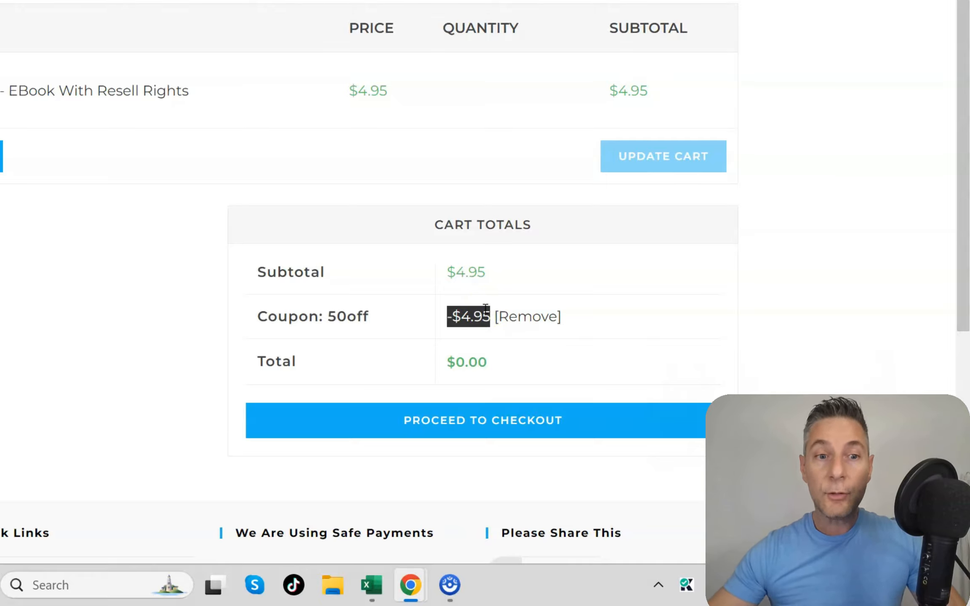
{"action": "left_click", "coordinate": [559, 290]}
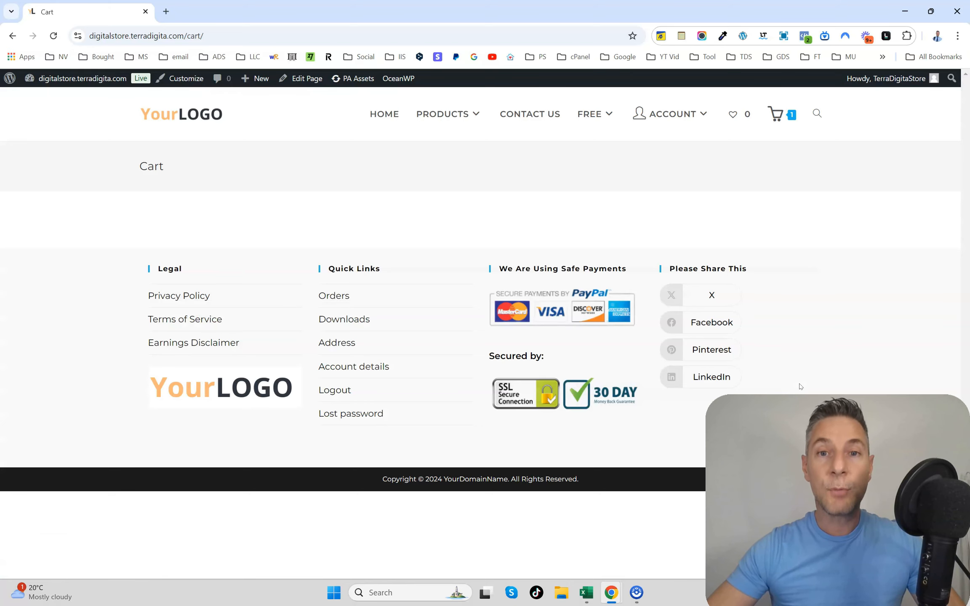
{"action": "left_click", "coordinate": [786, 120]}
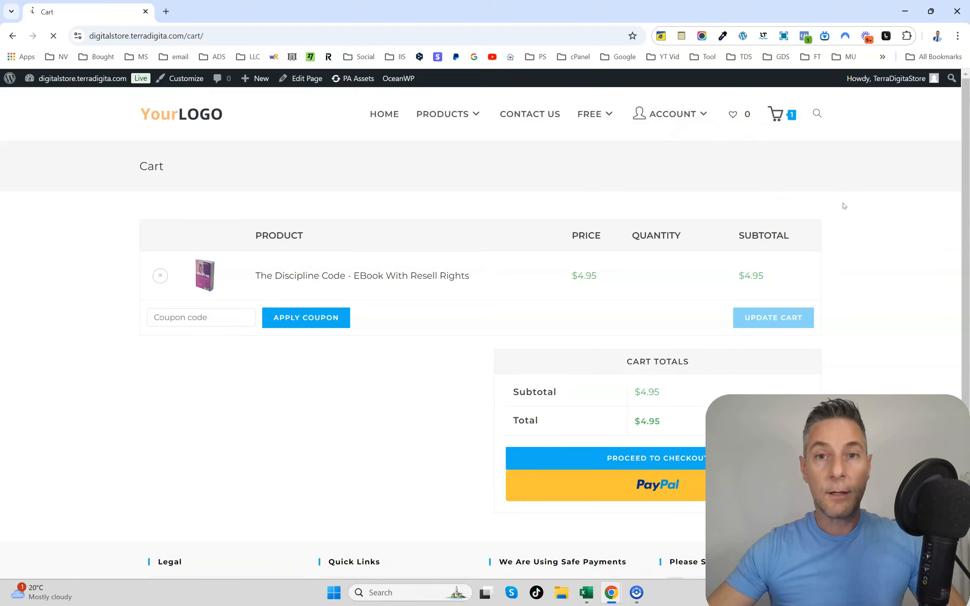
Open the site's WordPress admin dashboard and go to the installed plugins list
{"action": "mouse_move", "coordinate": [76, 78]}
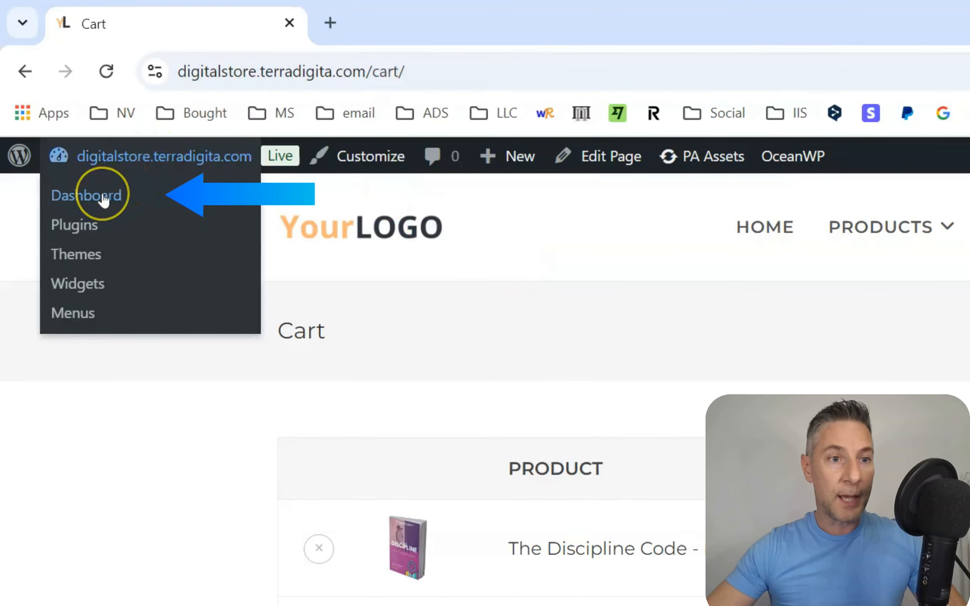
{"action": "left_click", "coordinate": [104, 198]}
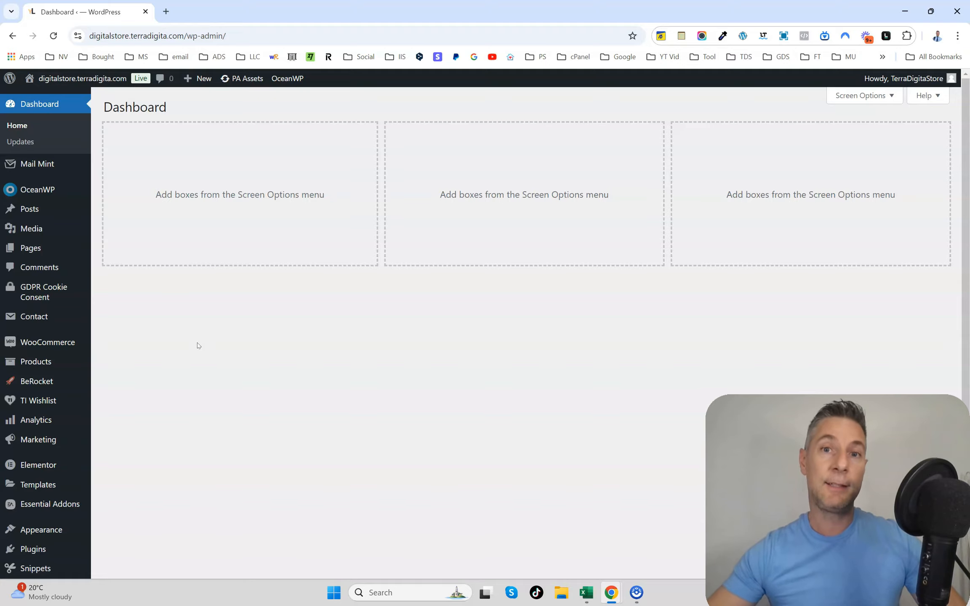
{"action": "scroll", "coordinate": [103, 311], "scroll_direction": "down", "scroll_amount": 3}
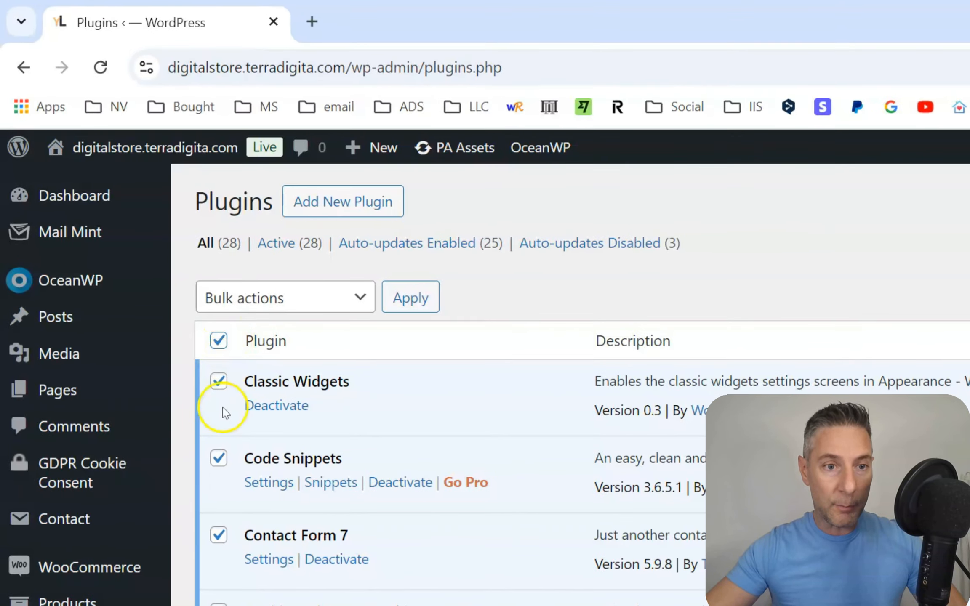
Deactivate all the selected plugins at once with the Deactivate bulk action
{"action": "scroll", "coordinate": [223, 413], "scroll_direction": "down", "scroll_amount": 15}
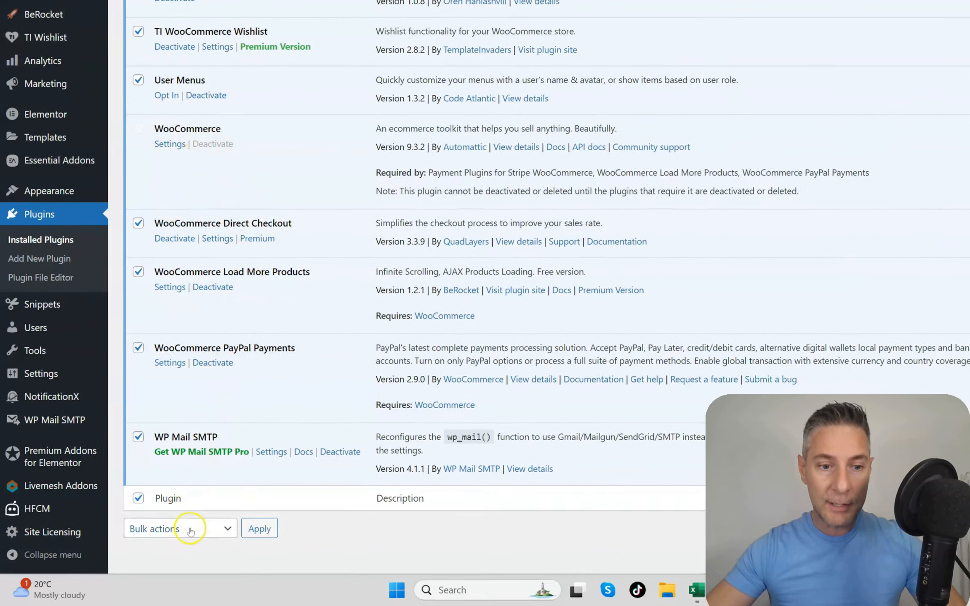
{"action": "left_click", "coordinate": [191, 529]}
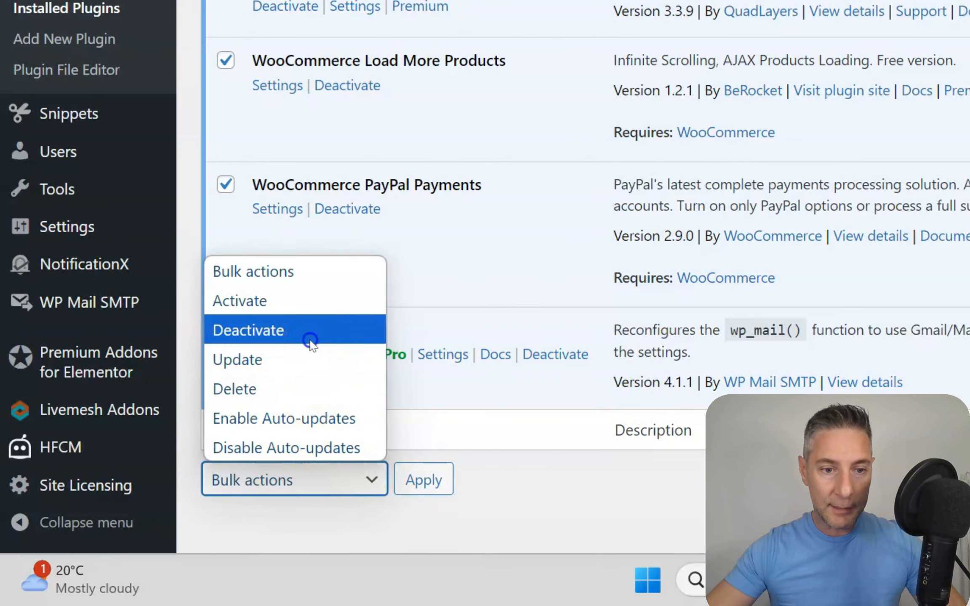
{"action": "left_click", "coordinate": [310, 341]}
{"action": "left_click", "coordinate": [422, 480]}
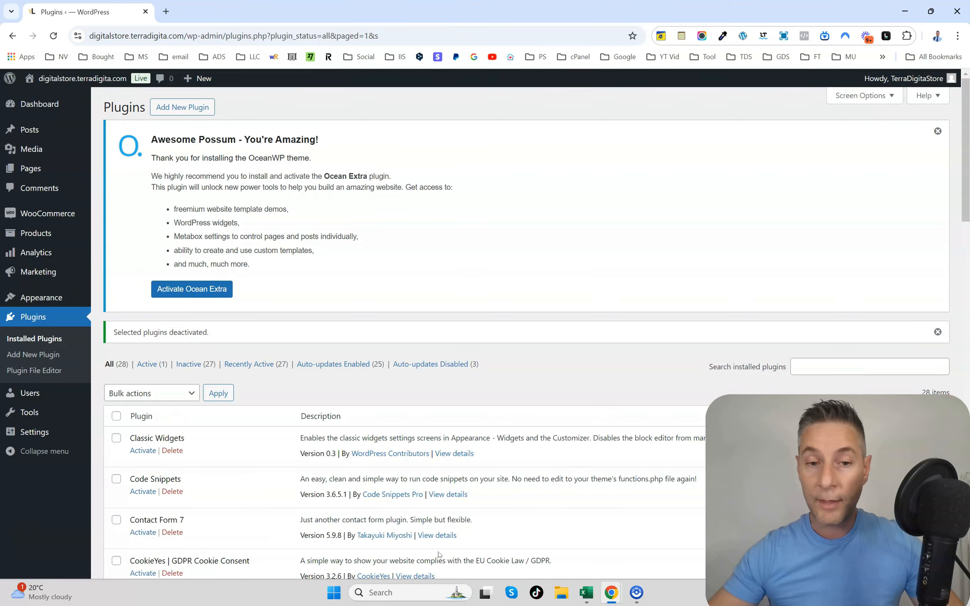
Review the full plugins list to check which plugins are still active after the bulk deactivation
{"action": "scroll", "coordinate": [415, 404], "scroll_direction": "down", "scroll_amount": 10}
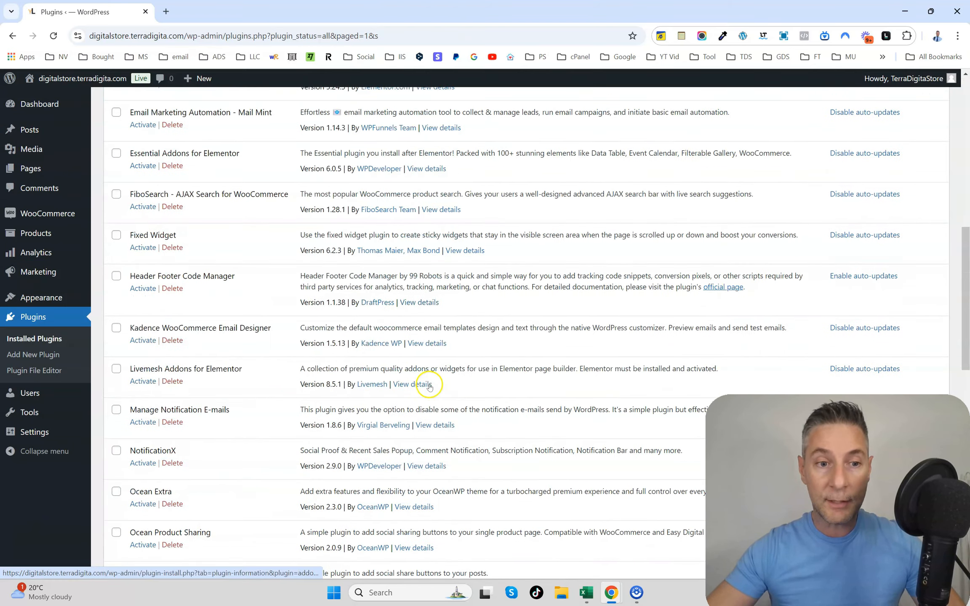
{"action": "scroll", "coordinate": [421, 370], "scroll_direction": "down", "scroll_amount": 15}
{"action": "scroll", "coordinate": [274, 274], "scroll_direction": "up", "scroll_amount": 4}
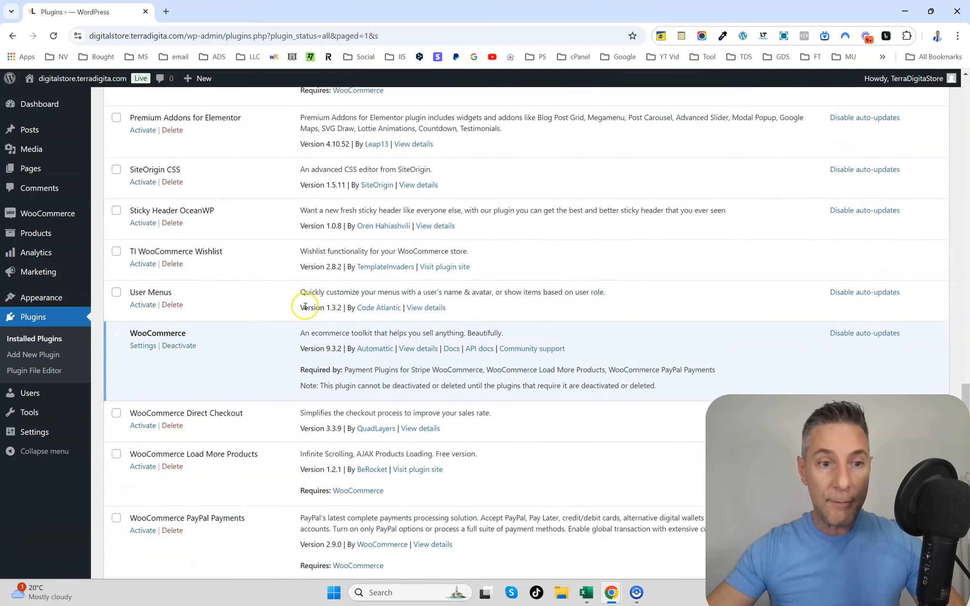
{"action": "scroll", "coordinate": [305, 307], "scroll_direction": "down", "scroll_amount": 3}
{"action": "scroll", "coordinate": [297, 292], "scroll_direction": "up", "scroll_amount": 1}
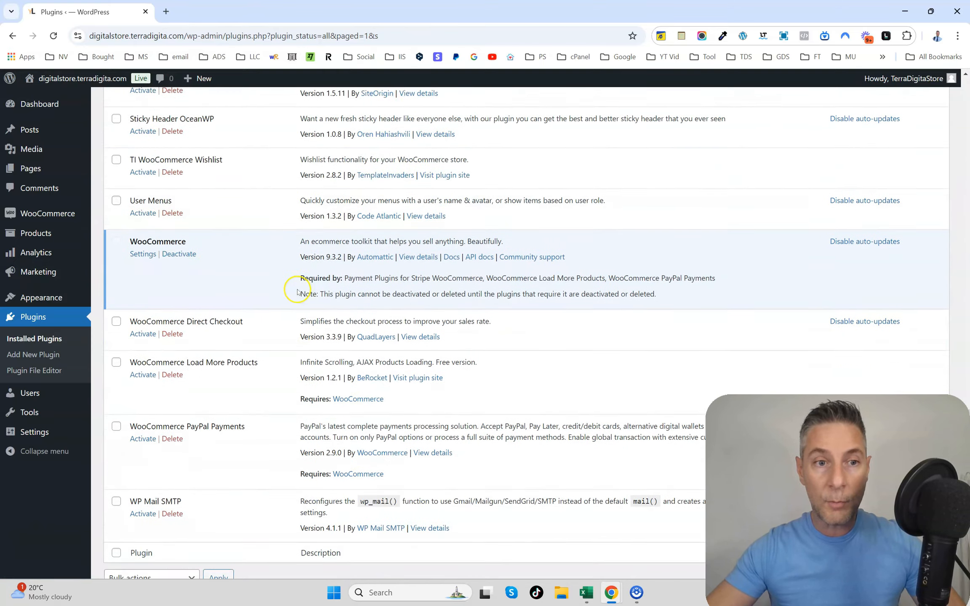
{"action": "scroll", "coordinate": [297, 293], "scroll_direction": "up", "scroll_amount": 12}
Open the live site in a new browser tab from the plugins page and switch to that tab
{"action": "mouse_move", "coordinate": [80, 80]}
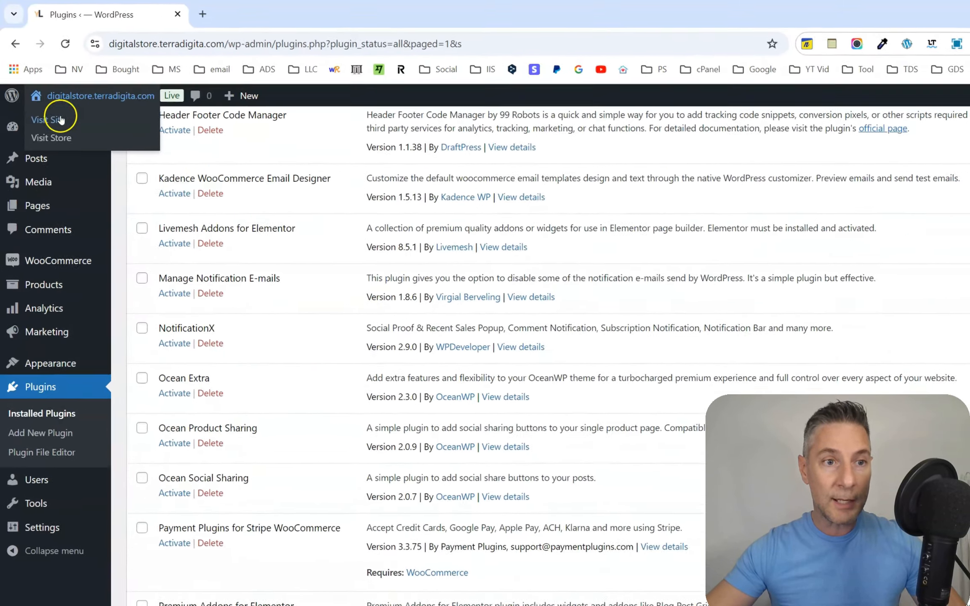
{"action": "right_click", "coordinate": [61, 119]}
{"action": "left_click", "coordinate": [103, 136]}
{"action": "left_click", "coordinate": [248, 14]}
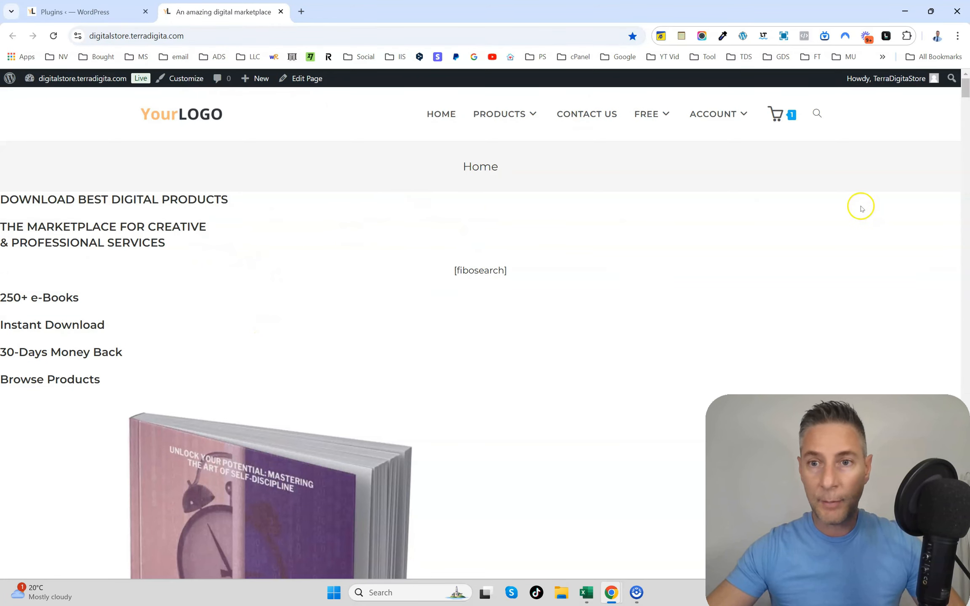
Examine the home page's layout and product listings with the plugins deactivated
{"action": "mouse_move", "coordinate": [711, 126]}
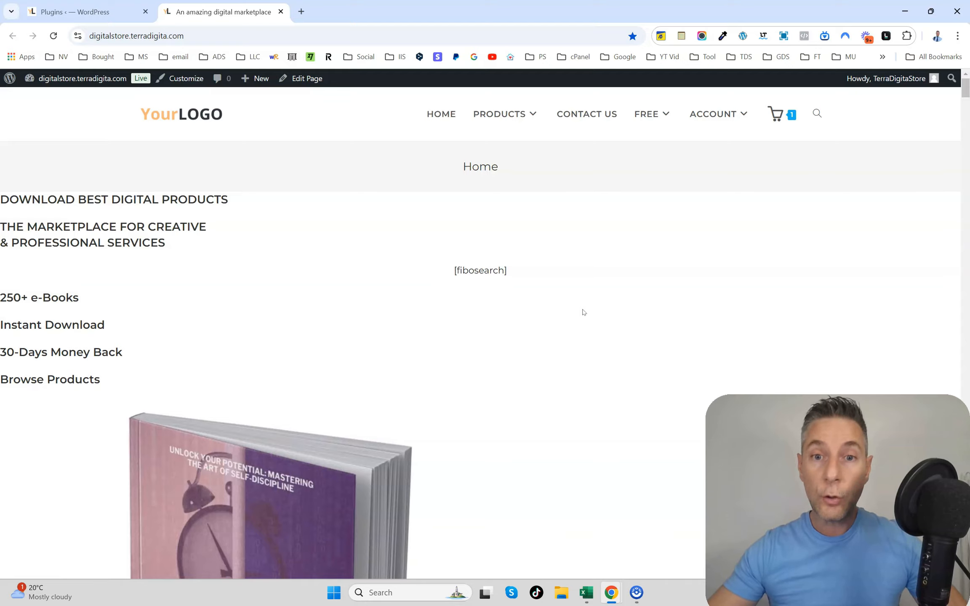
{"action": "scroll", "coordinate": [548, 258], "scroll_direction": "down", "scroll_amount": 20}
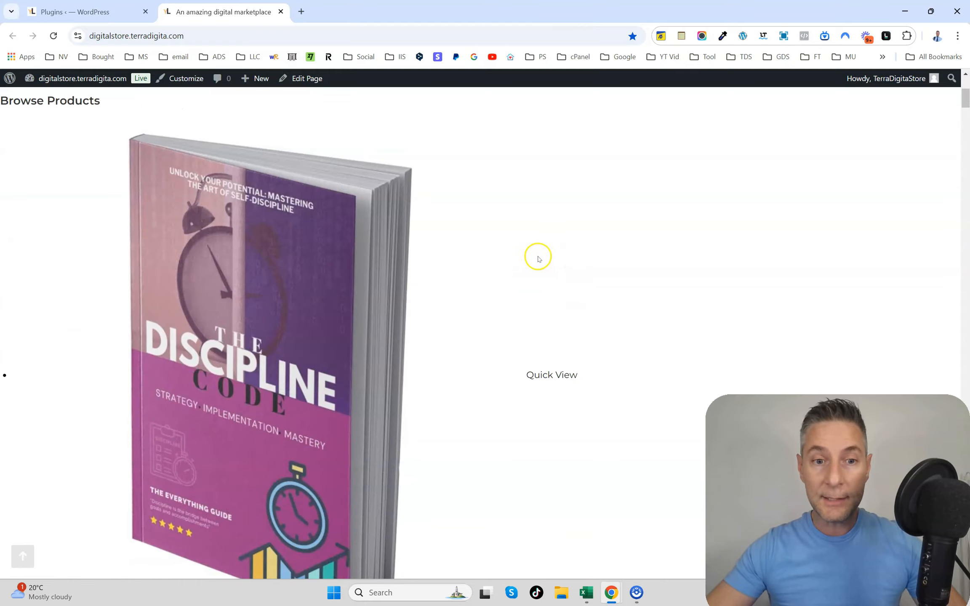
{"action": "scroll", "coordinate": [550, 269], "scroll_direction": "down", "scroll_amount": 15}
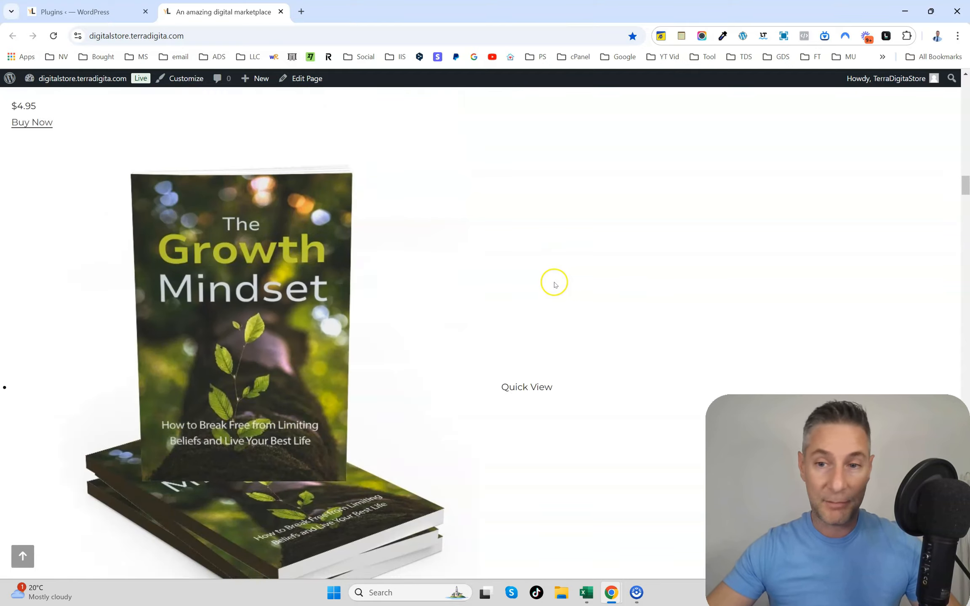
{"action": "scroll", "coordinate": [632, 337], "scroll_direction": "up", "scroll_amount": 8}
{"action": "scroll", "coordinate": [667, 324], "scroll_direction": "up", "scroll_amount": 20}
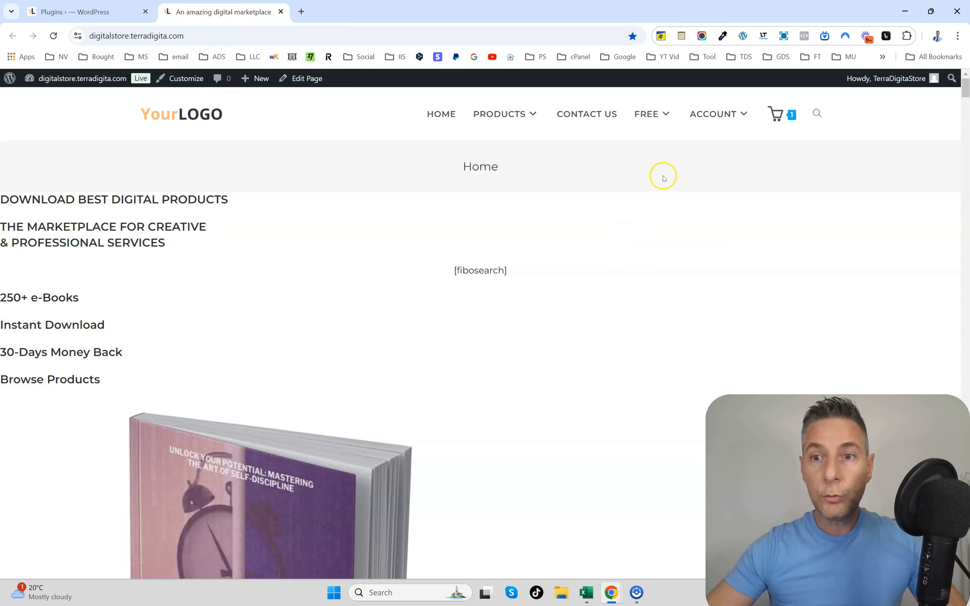
Open the cart, apply the coupon code 50off again and check its discount in the cart totals
{"action": "mouse_move", "coordinate": [779, 115]}
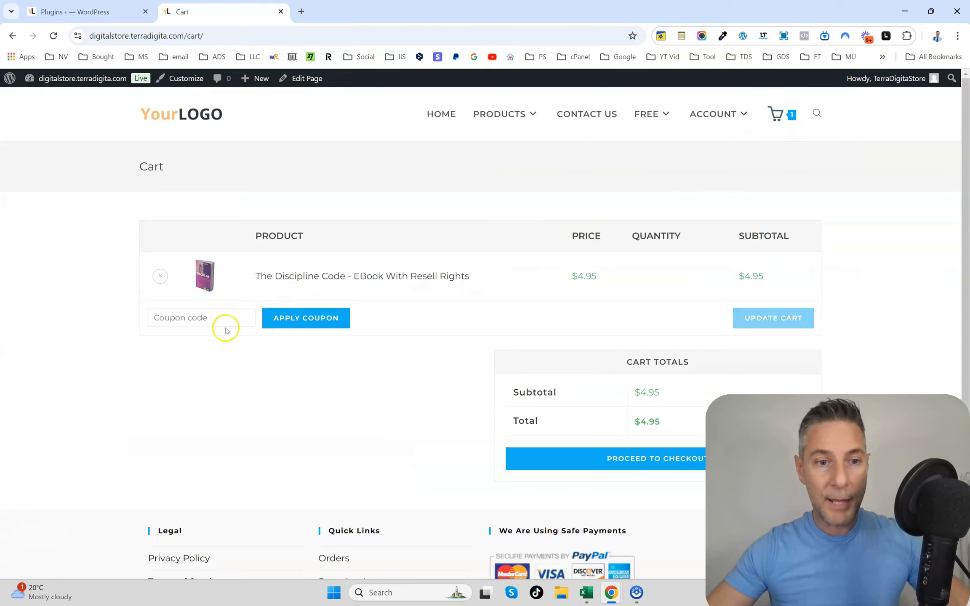
{"action": "left_click", "coordinate": [230, 318]}
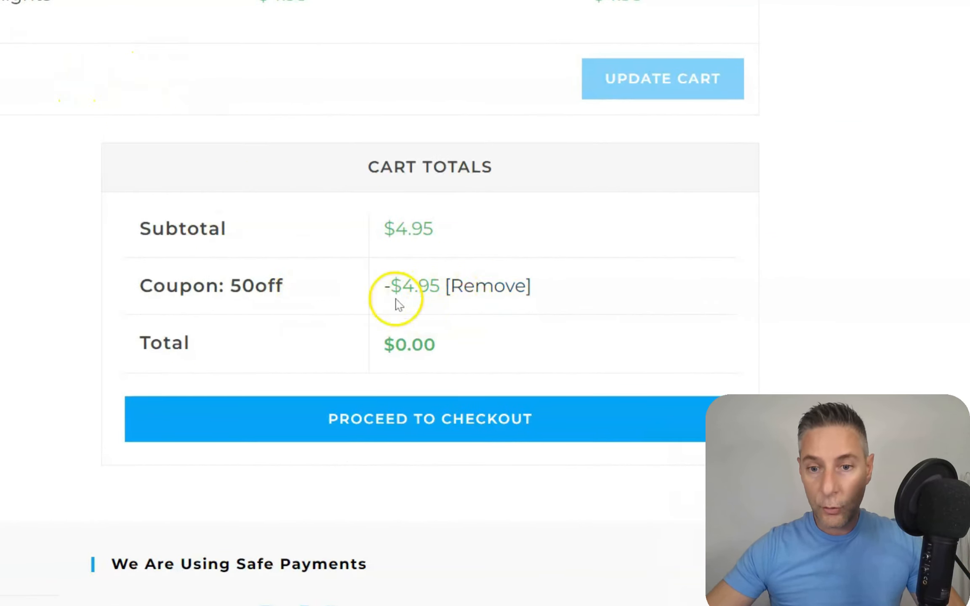
{"action": "left_click_drag", "start_coordinate": [379, 282], "coordinate": [440, 281]}
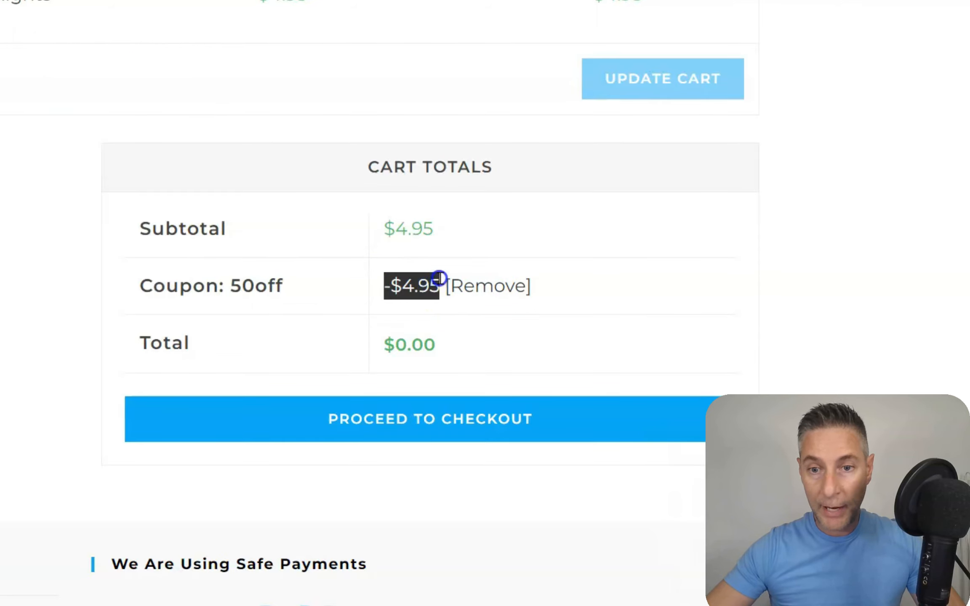
{"action": "left_click", "coordinate": [14, 169]}
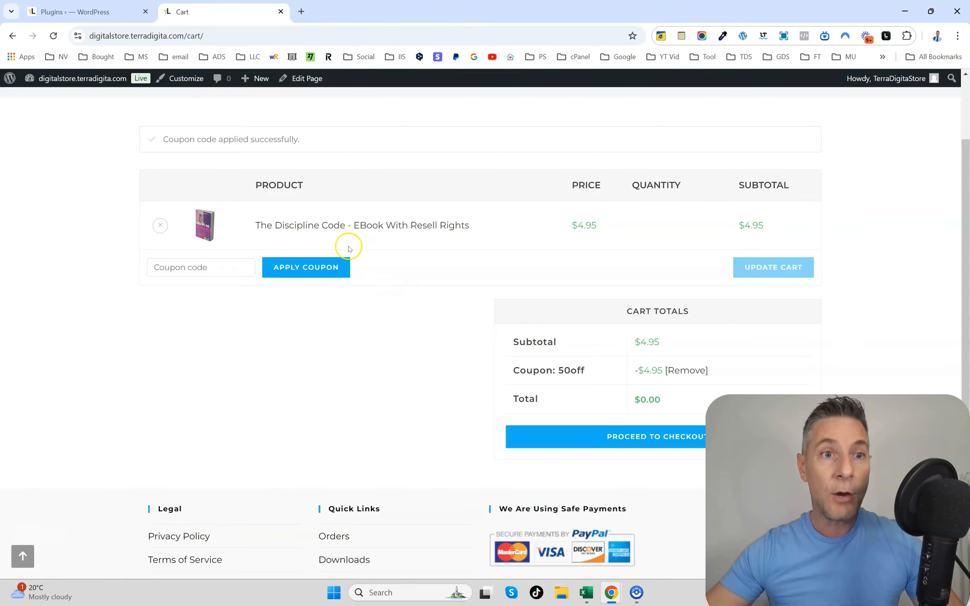
Return to the plugins list and activate only the Classic Widgets plugin
{"action": "left_click", "coordinate": [110, 5]}
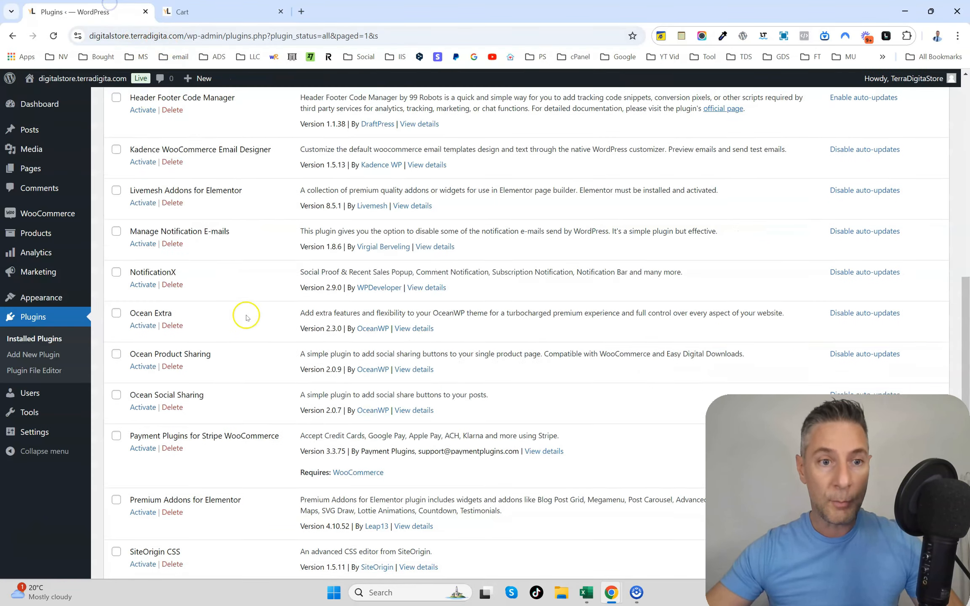
{"action": "scroll", "coordinate": [245, 314], "scroll_direction": "up", "scroll_amount": 10}
{"action": "scroll", "coordinate": [246, 315], "scroll_direction": "down", "scroll_amount": 5}
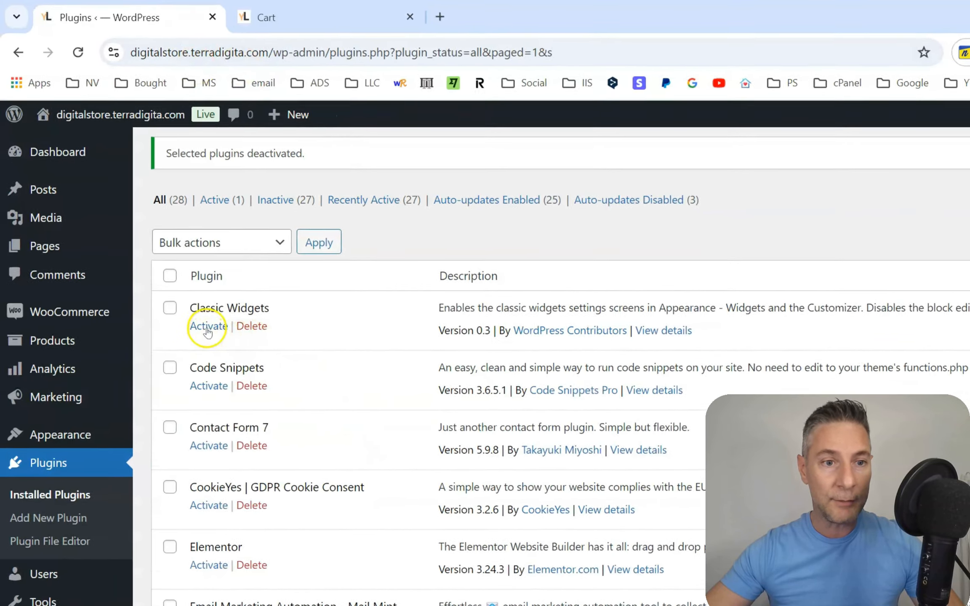
{"action": "left_click", "coordinate": [208, 327]}
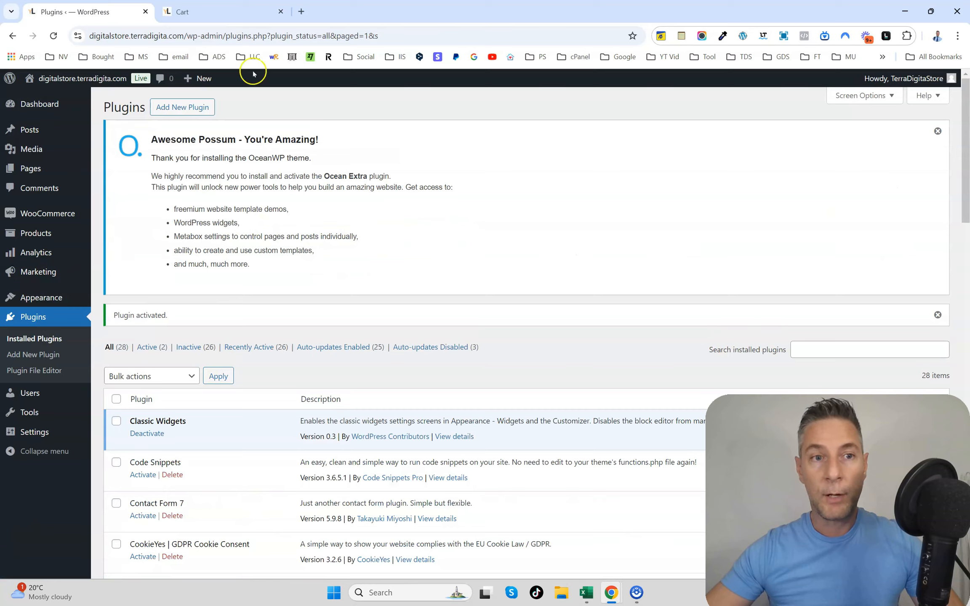
Remove the 50off coupon from the cart, and activate the Code Snippets plugin in the plugins list
{"action": "left_click", "coordinate": [215, 9]}
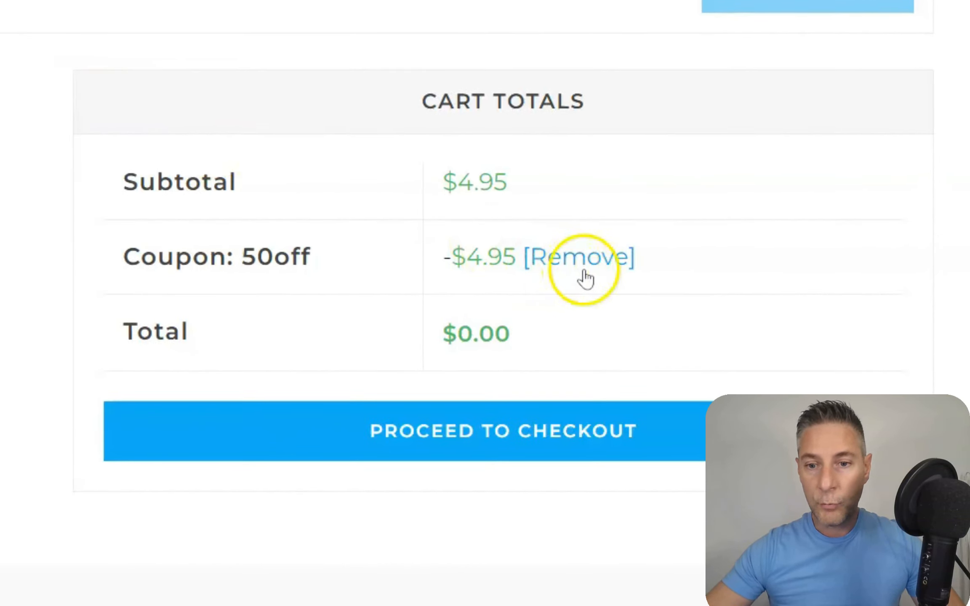
{"action": "left_click", "coordinate": [656, 338]}
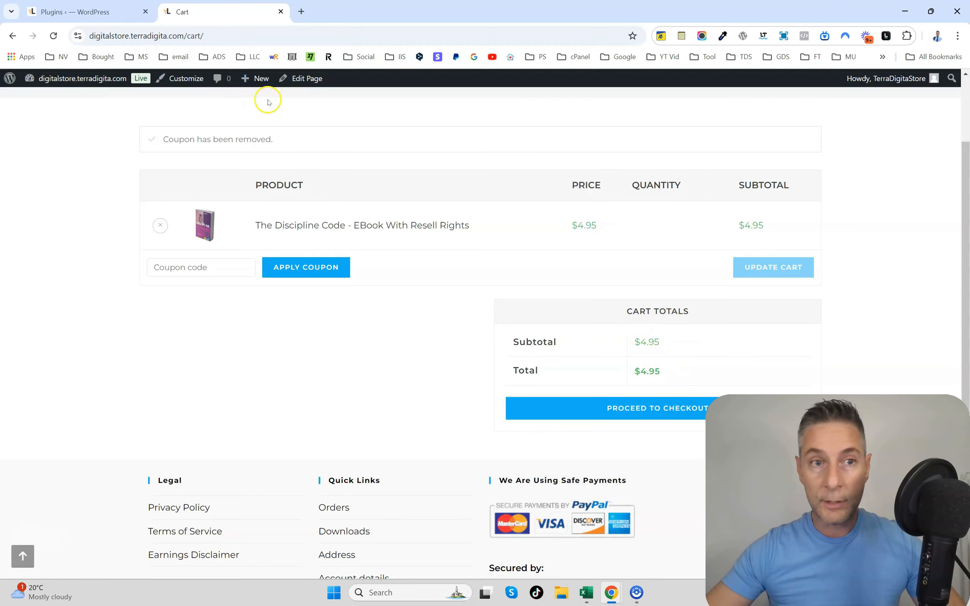
{"action": "left_click", "coordinate": [84, 12]}
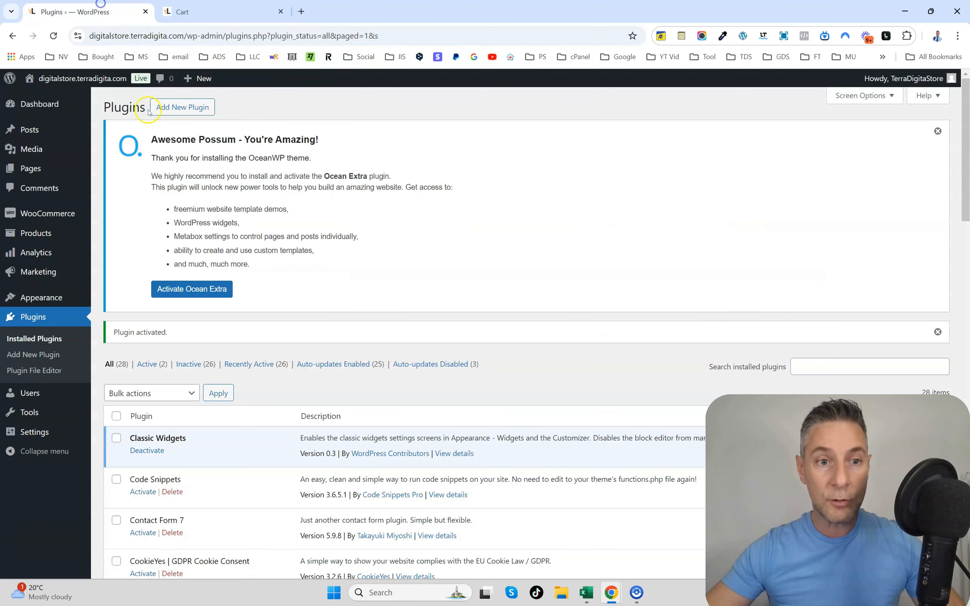
{"action": "scroll", "coordinate": [227, 293], "scroll_direction": "down", "scroll_amount": 2}
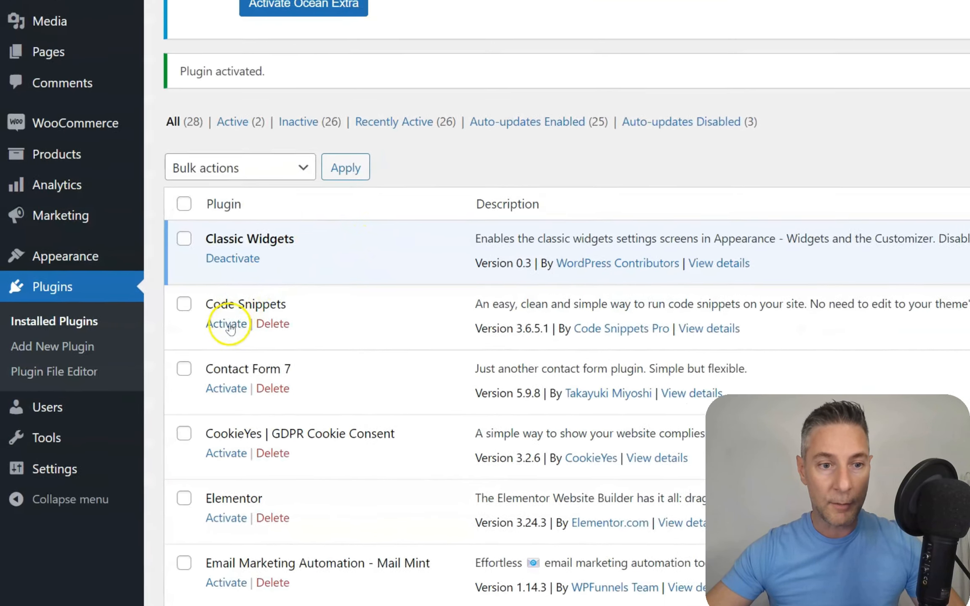
{"action": "left_click", "coordinate": [171, 335]}
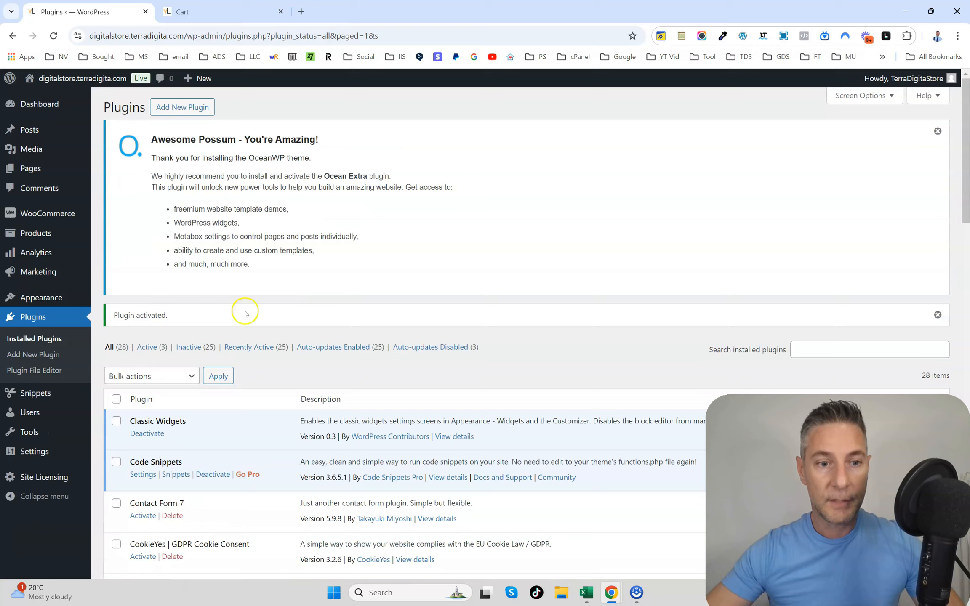
Apply the coupon code 50off in the cart to test it with Code Snippets active
{"action": "left_click", "coordinate": [223, 12]}
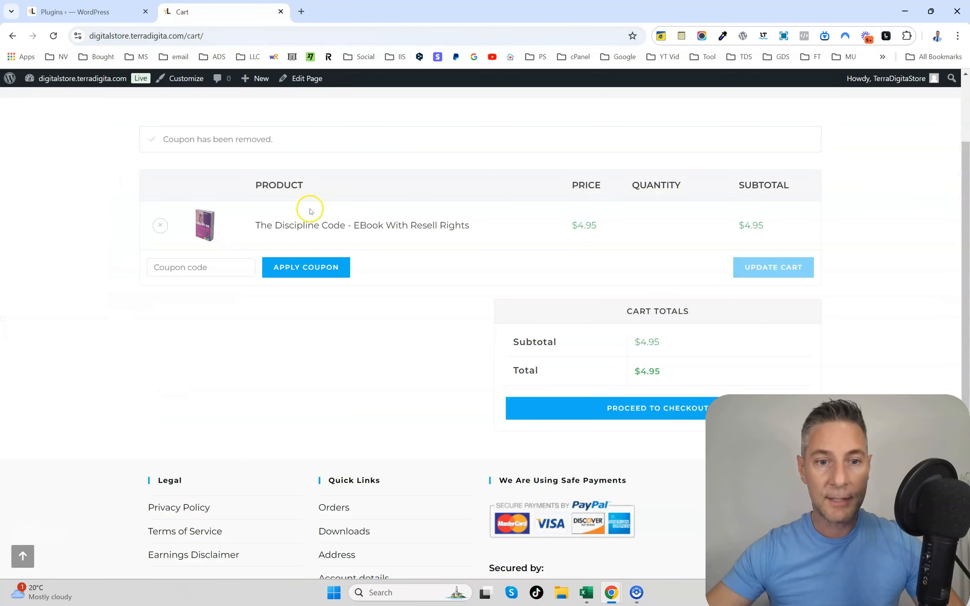
{"action": "left_click", "coordinate": [222, 267]}
{"action": "type", "text": "50off"}
{"action": "key", "text": "Return"}
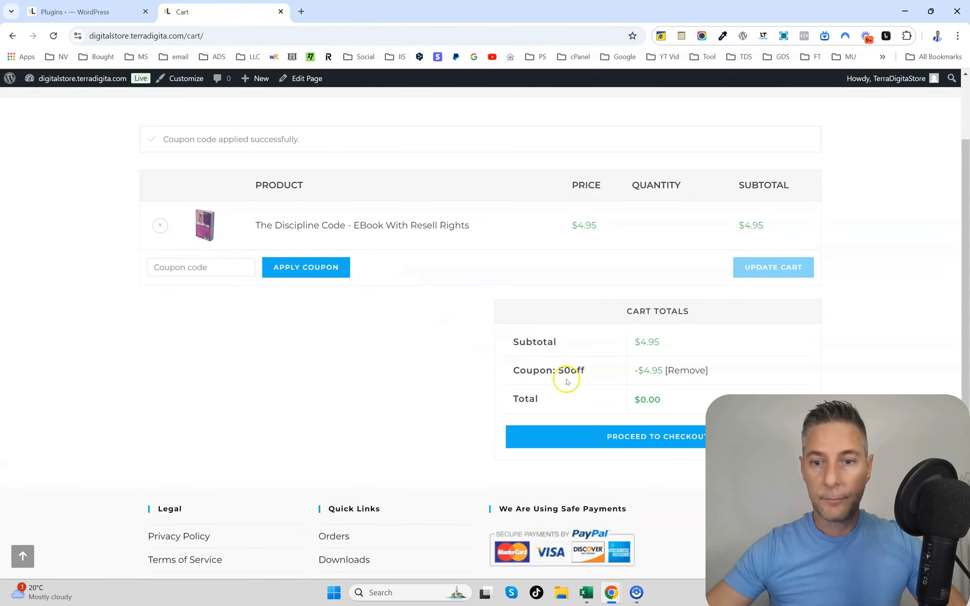
Return to the plugins list and activate the Contact Form 7 plugin
{"action": "left_click", "coordinate": [90, 13]}
{"action": "scroll", "coordinate": [134, 377], "scroll_direction": "down", "scroll_amount": 1}
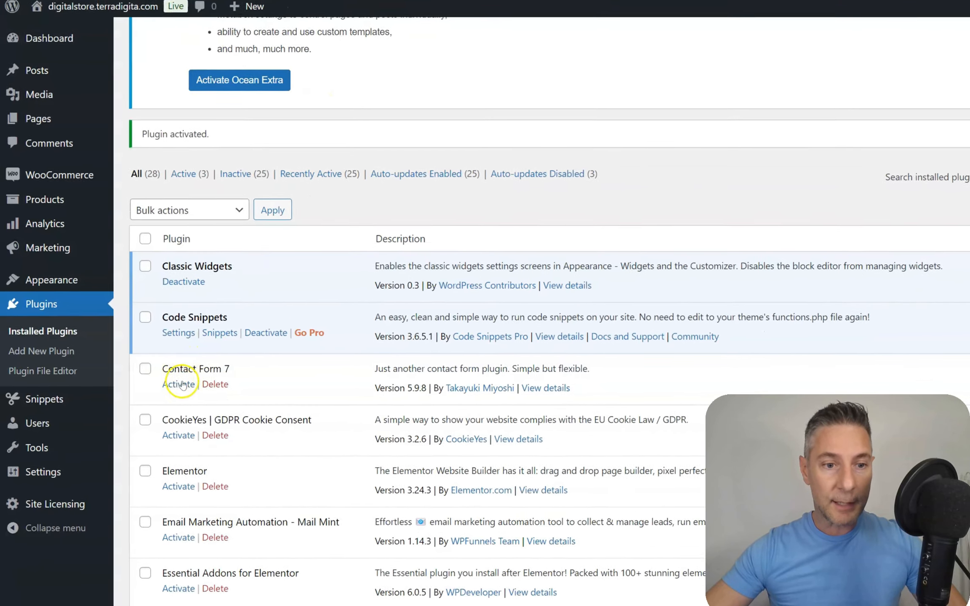
{"action": "left_click", "coordinate": [181, 384]}
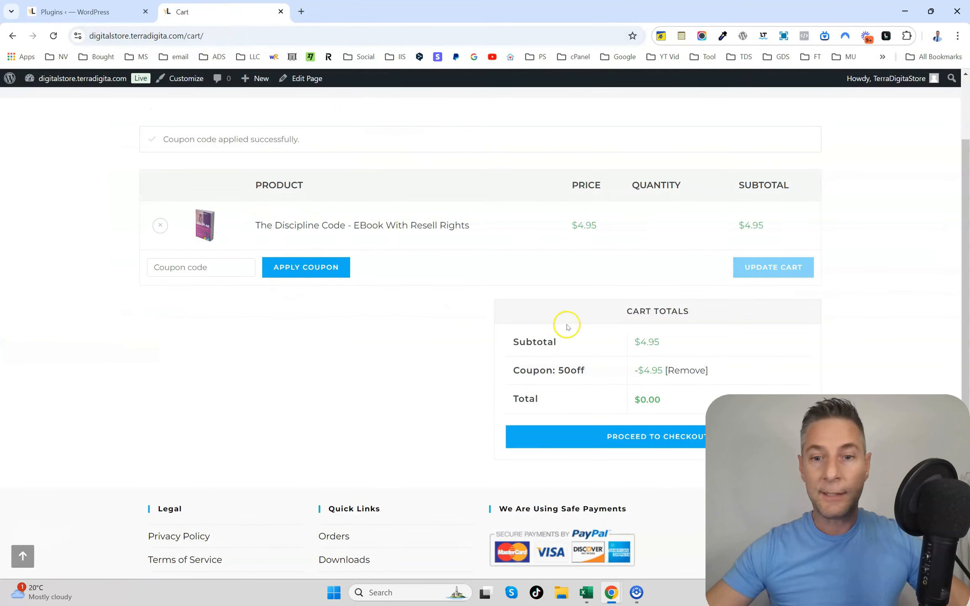
Remove the applied coupon from the cart, and activate the CookieYes | GDPR Cookie Consent plugin
{"action": "left_click", "coordinate": [693, 370]}
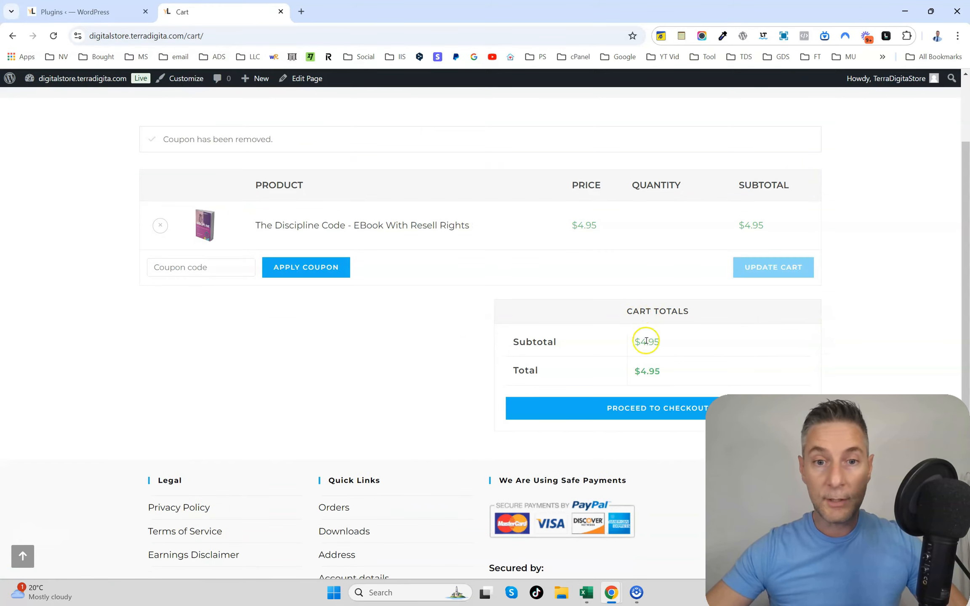
{"action": "left_click", "coordinate": [122, 12]}
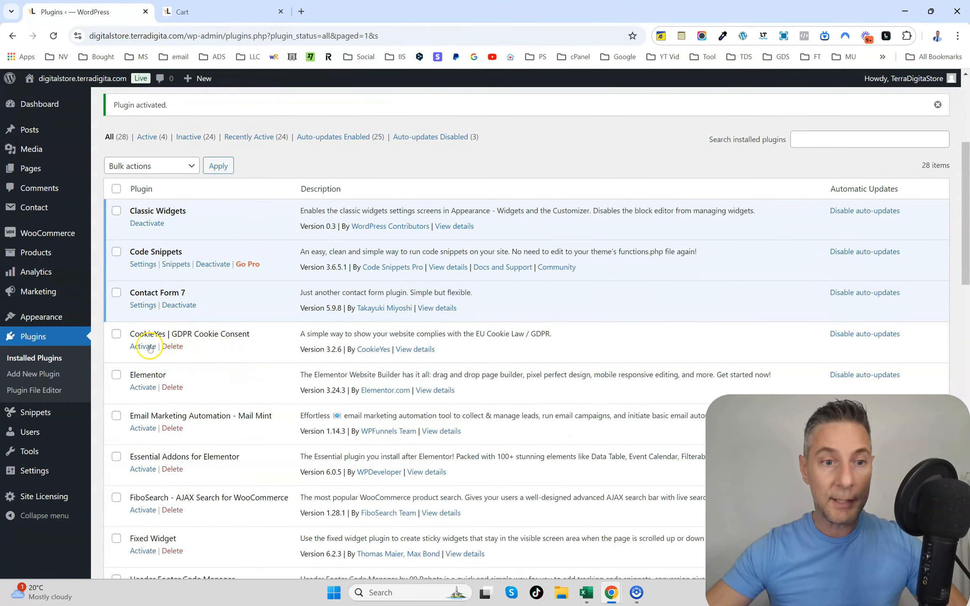
{"action": "left_click", "coordinate": [148, 347]}
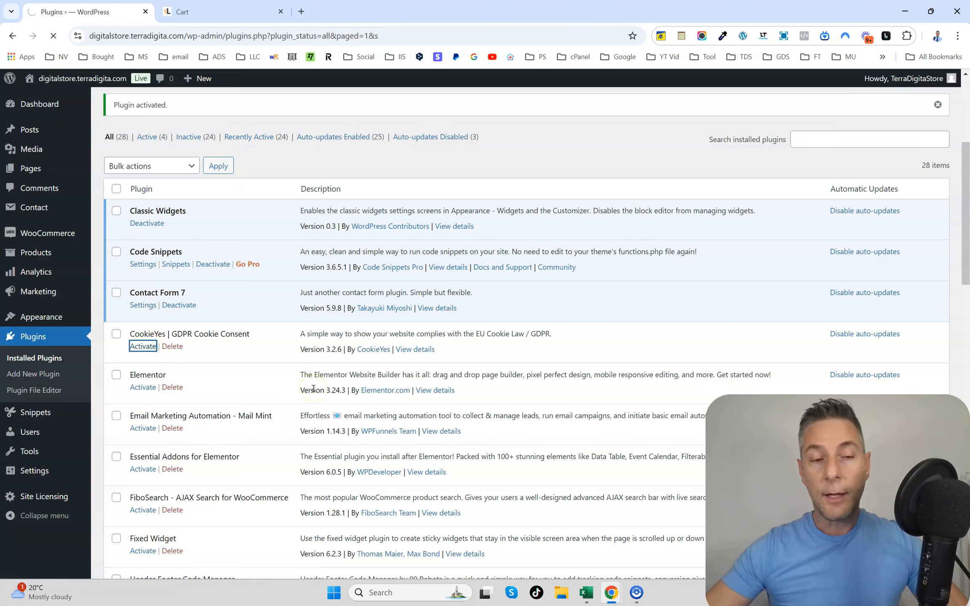
{"action": "scroll", "coordinate": [336, 337], "scroll_direction": "down", "scroll_amount": 5}
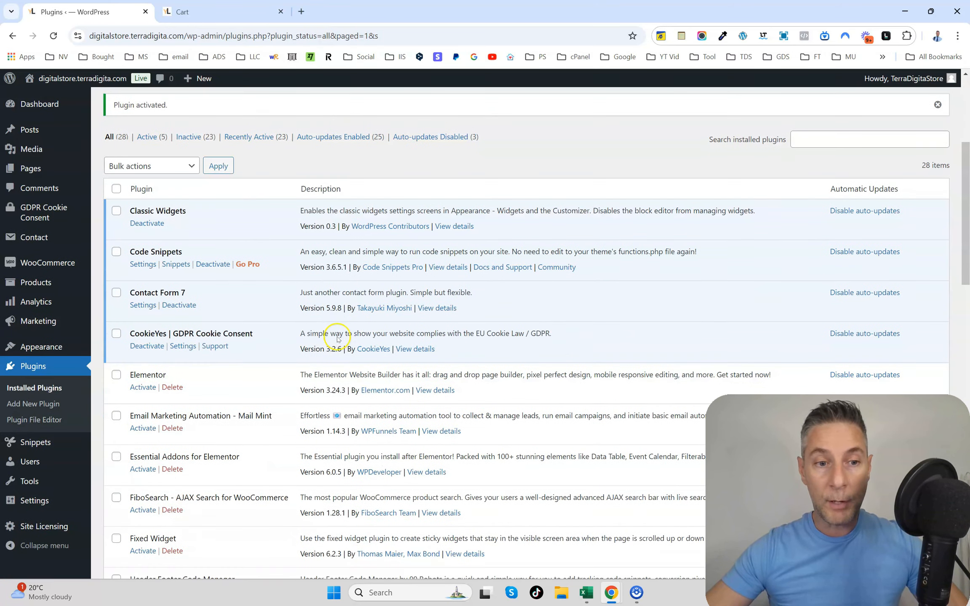
Apply the coupon code 50off in the cart to test it with Contact Form 7 and CookieYes active
{"action": "left_click", "coordinate": [229, 11]}
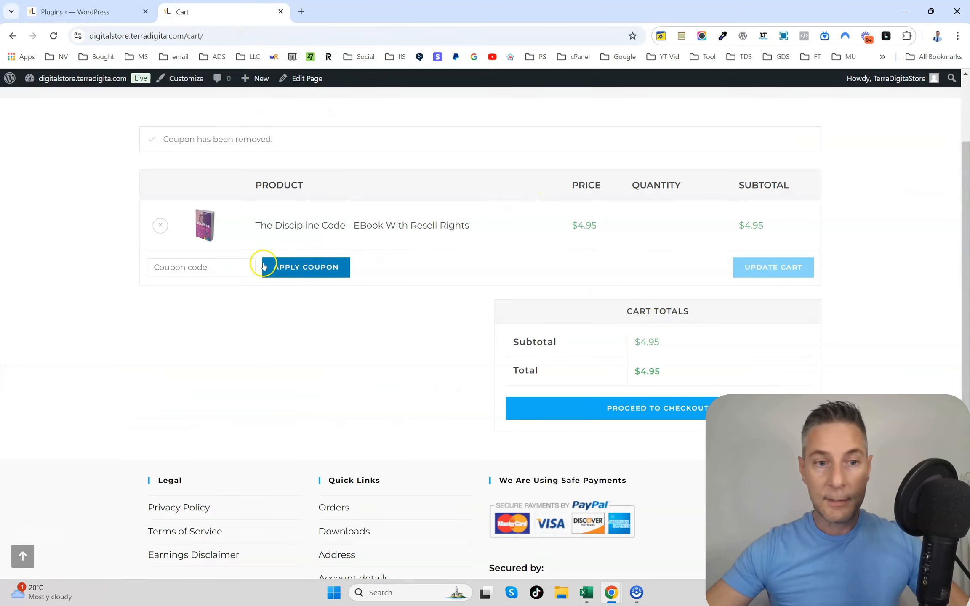
{"action": "left_click", "coordinate": [225, 261]}
{"action": "type", "text": "50off"}
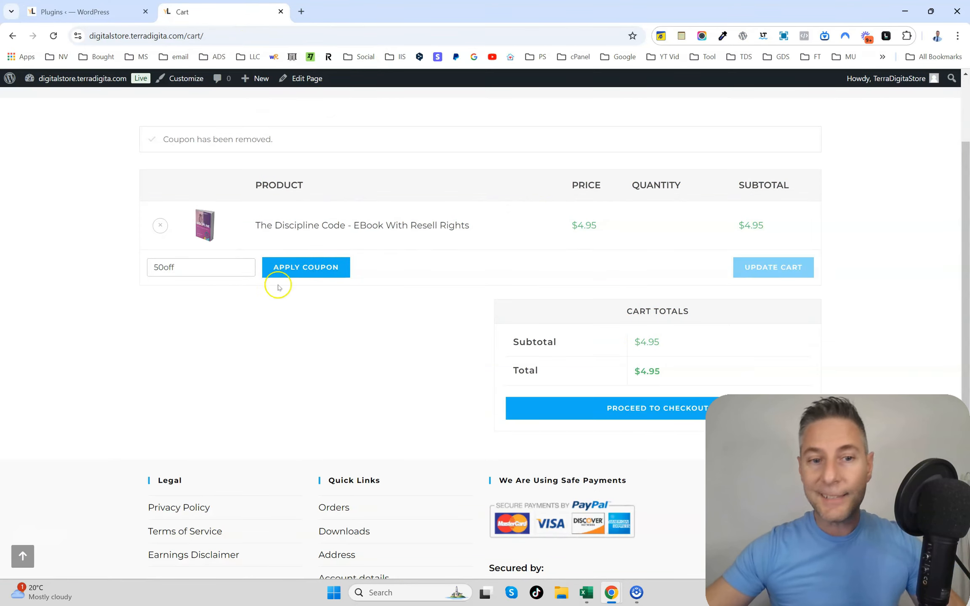
{"action": "left_click", "coordinate": [298, 265]}
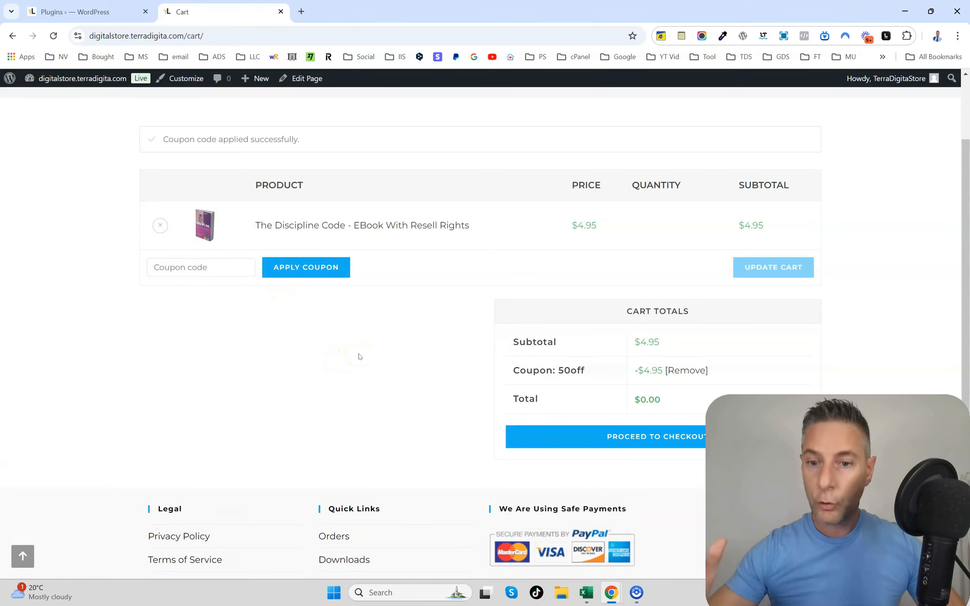
Return to the plugins list, select Elementor for a bulk action and look through the remaining inactive plugins
{"action": "left_click", "coordinate": [103, 9]}
{"action": "scroll", "coordinate": [215, 179], "scroll_direction": "down", "scroll_amount": 3}
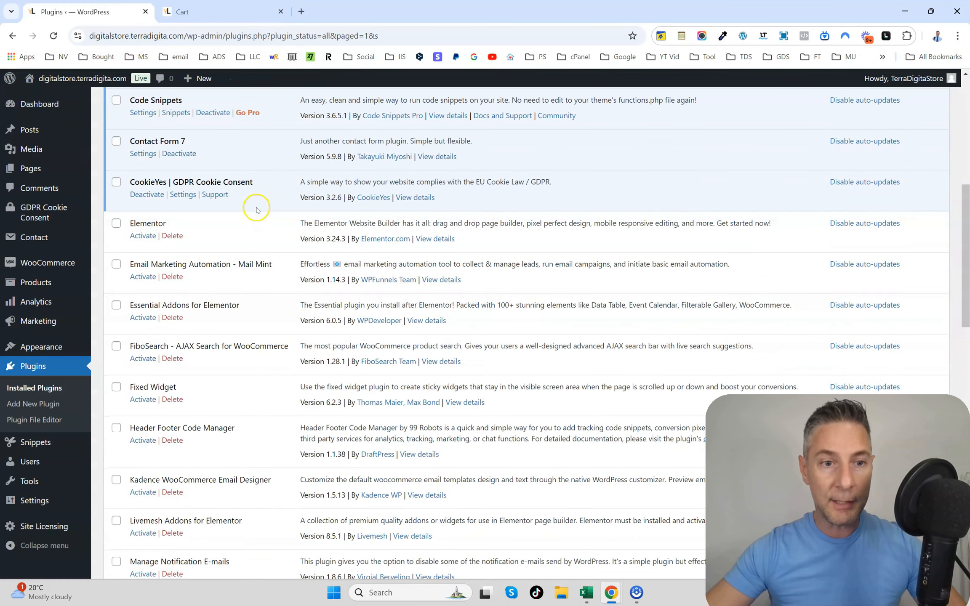
{"action": "left_click", "coordinate": [116, 224]}
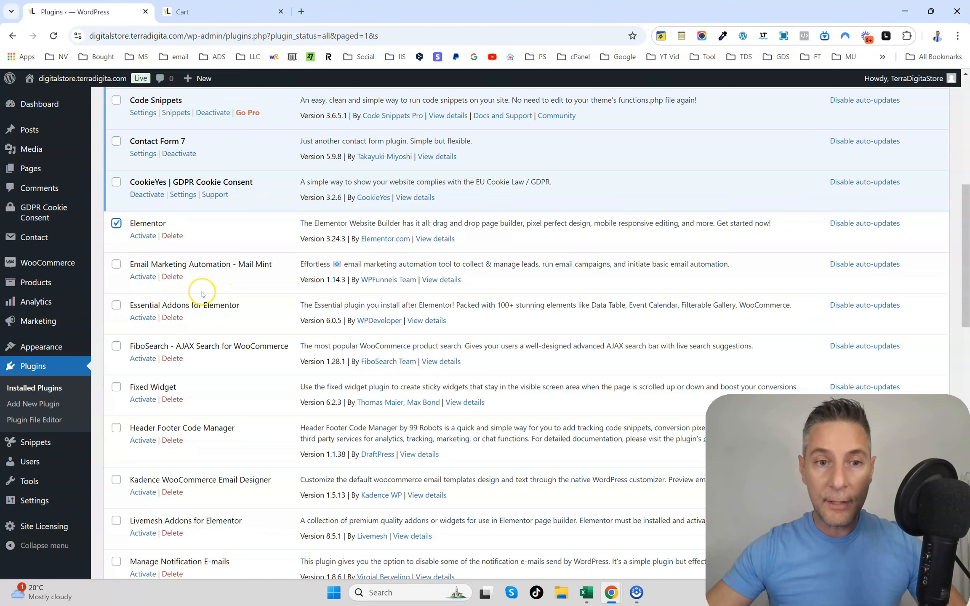
{"action": "scroll", "coordinate": [173, 262], "scroll_direction": "down", "scroll_amount": 15}
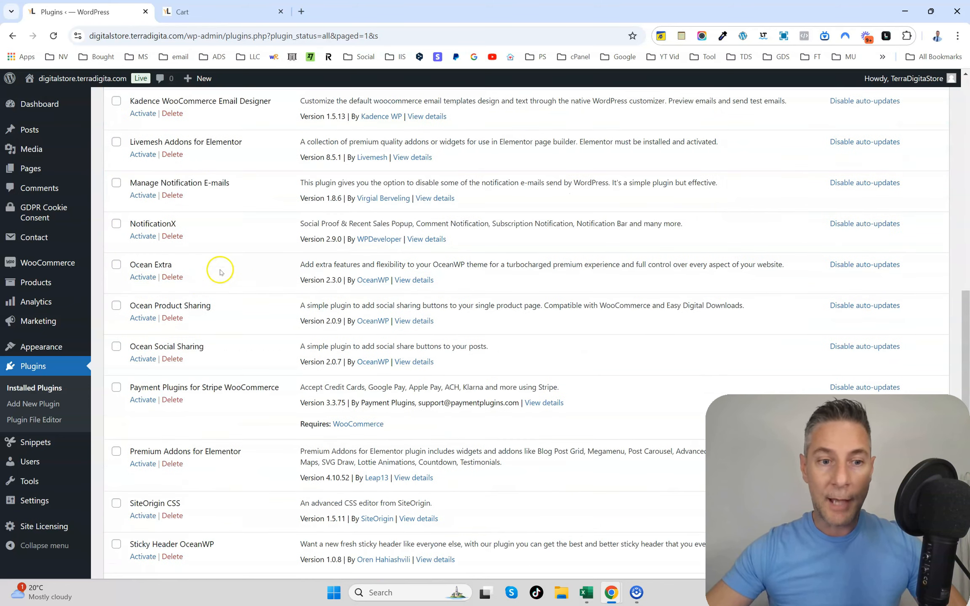
{"action": "scroll", "coordinate": [223, 276], "scroll_direction": "down", "scroll_amount": 4}
{"action": "scroll", "coordinate": [229, 282], "scroll_direction": "up", "scroll_amount": 2}
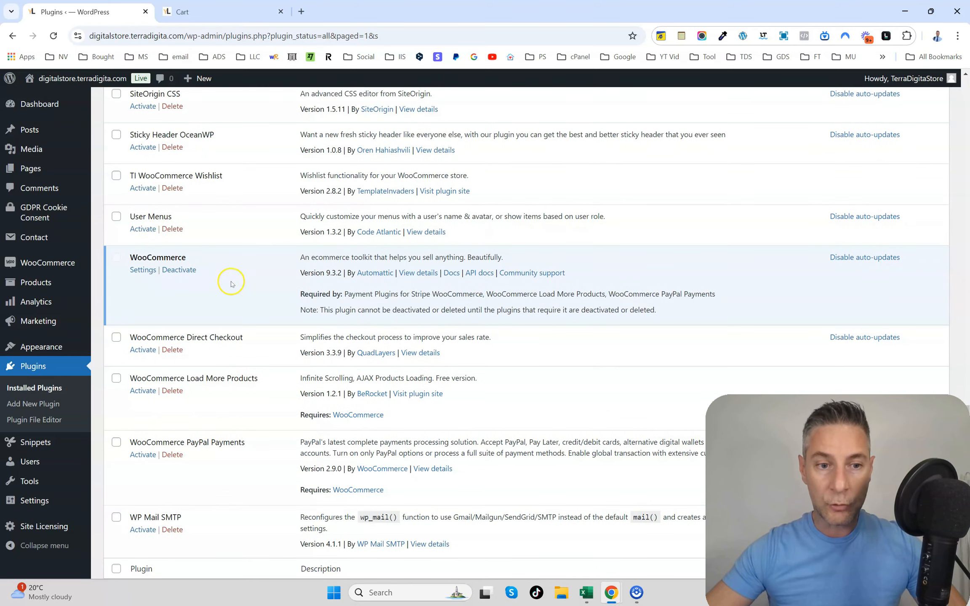
{"action": "scroll", "coordinate": [252, 358], "scroll_direction": "up", "scroll_amount": 20}
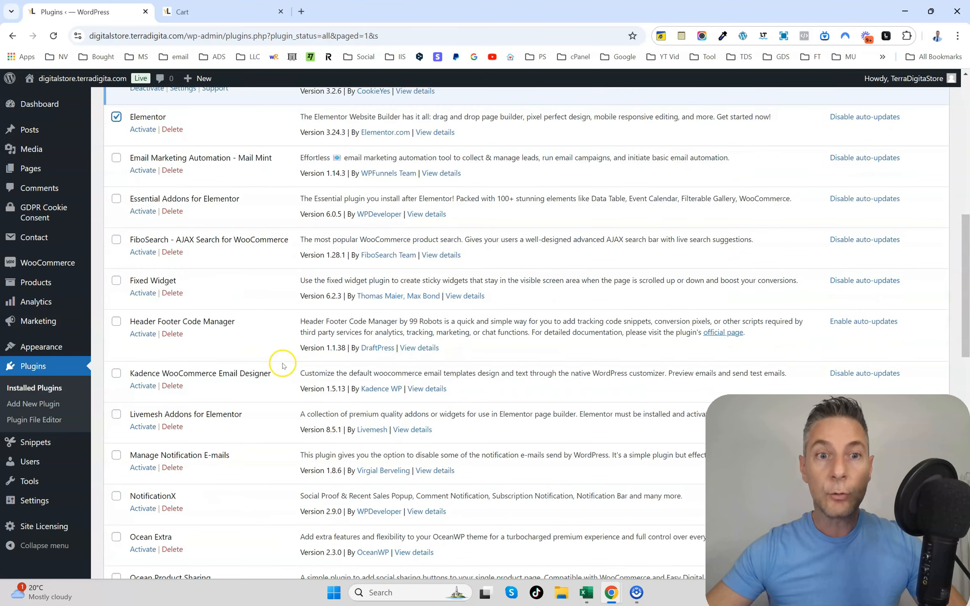
{"action": "scroll", "coordinate": [272, 354], "scroll_direction": "down", "scroll_amount": 1}
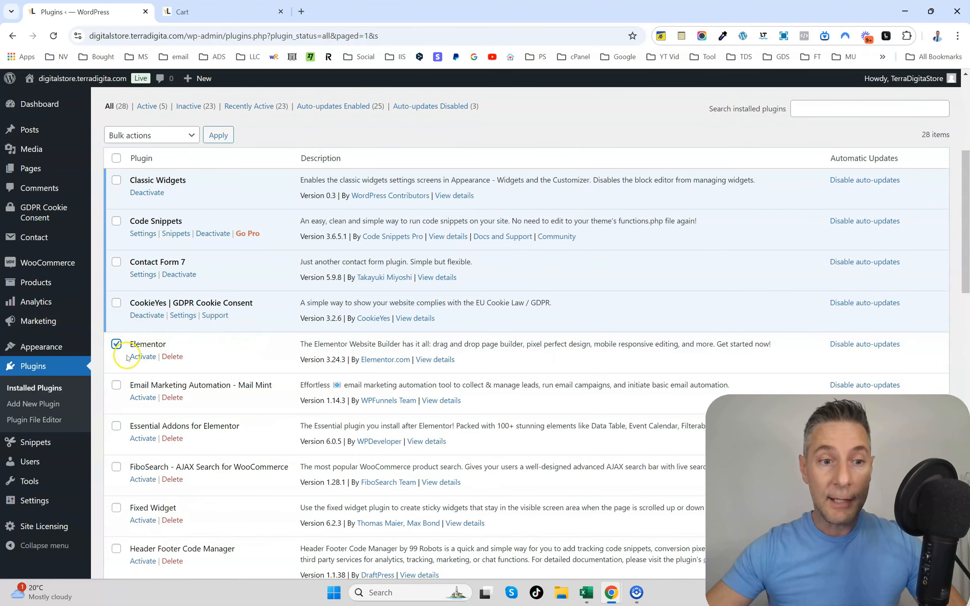
Add Email Marketing Automation - Mail Mint, Essential Addons for Elementor, FiboSearch, Fixed Widget and Header Footer Code Manager to the plugin selection
{"action": "left_click", "coordinate": [116, 384]}
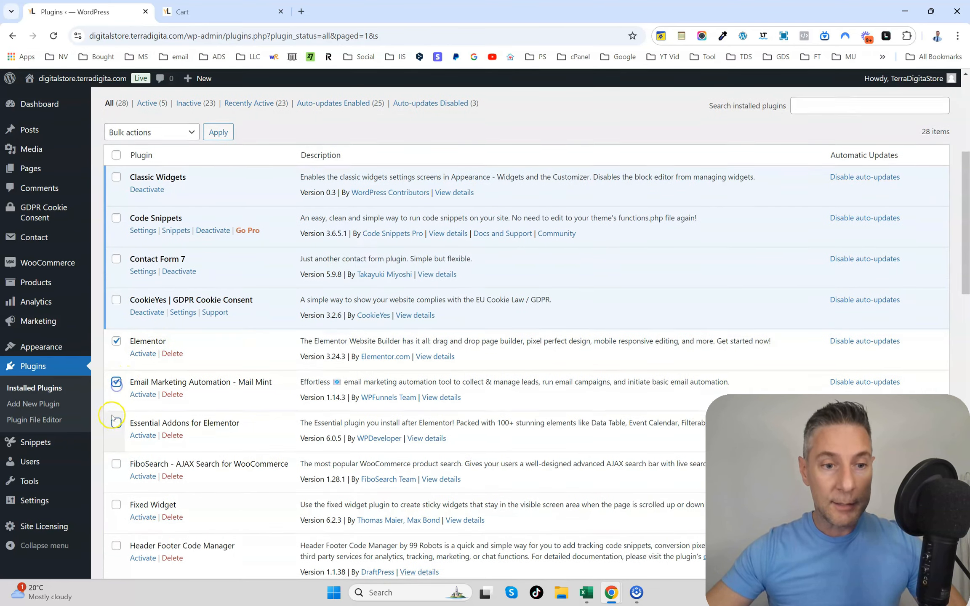
{"action": "left_click", "coordinate": [113, 419]}
{"action": "scroll", "coordinate": [113, 417], "scroll_direction": "down", "scroll_amount": 4}
{"action": "left_click", "coordinate": [116, 331]}
{"action": "scroll", "coordinate": [116, 358], "scroll_direction": "down", "scroll_amount": 1}
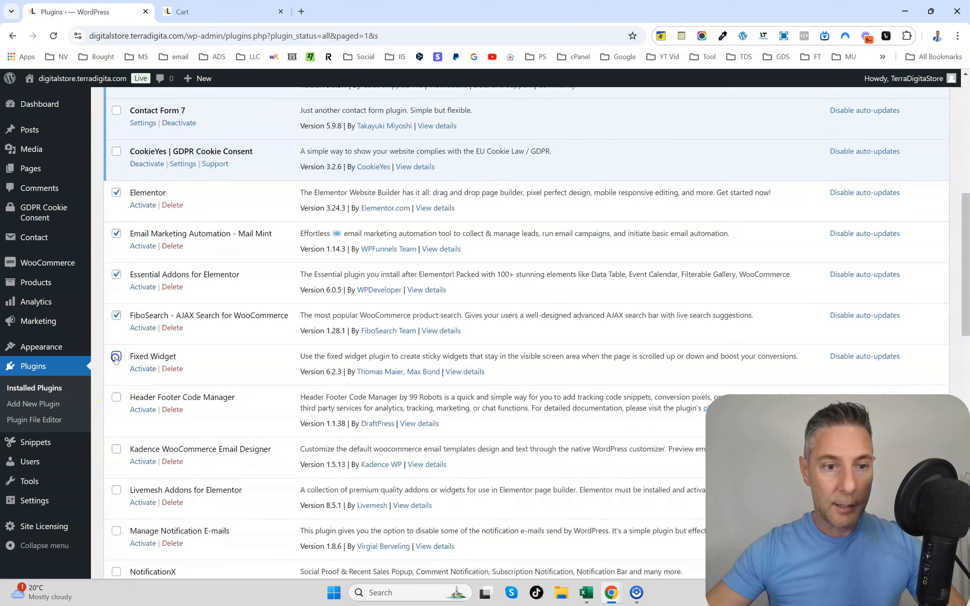
{"action": "left_click", "coordinate": [117, 397]}
Extend the plugin selection with every inactive plugin from Kadence WooCommerce Email Designer down to User Menus
{"action": "scroll", "coordinate": [118, 398], "scroll_direction": "down", "scroll_amount": 5}
{"action": "left_click", "coordinate": [116, 297]}
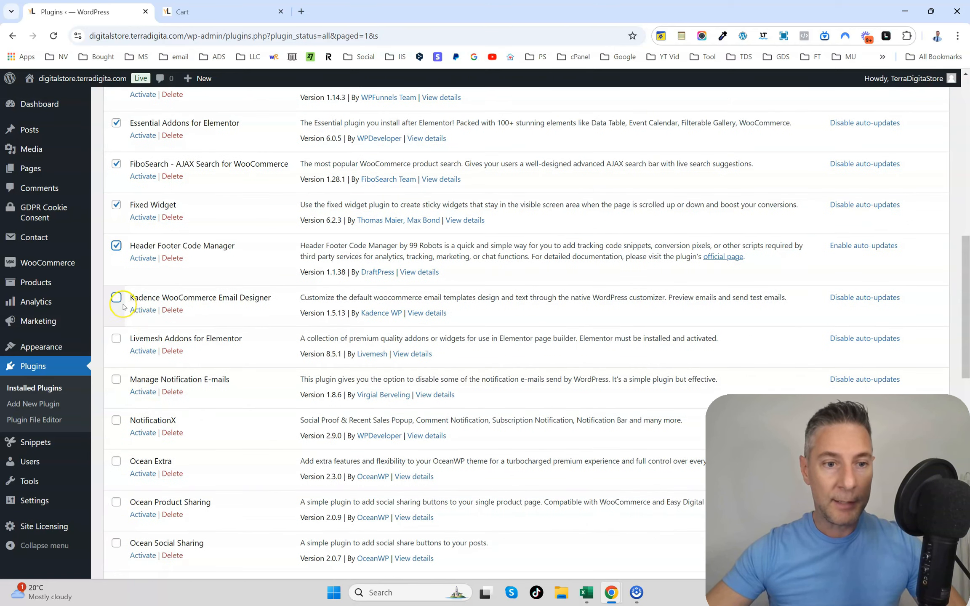
{"action": "left_click", "coordinate": [117, 337]}
{"action": "left_click", "coordinate": [116, 379]}
{"action": "scroll", "coordinate": [118, 379], "scroll_direction": "down", "scroll_amount": 5}
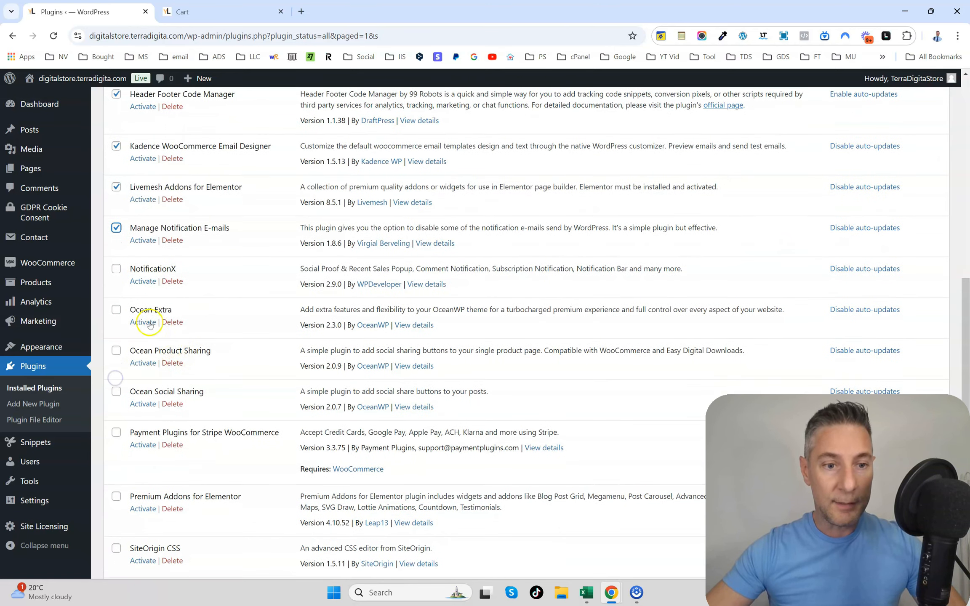
{"action": "left_click", "coordinate": [116, 270]}
{"action": "left_click", "coordinate": [116, 309]}
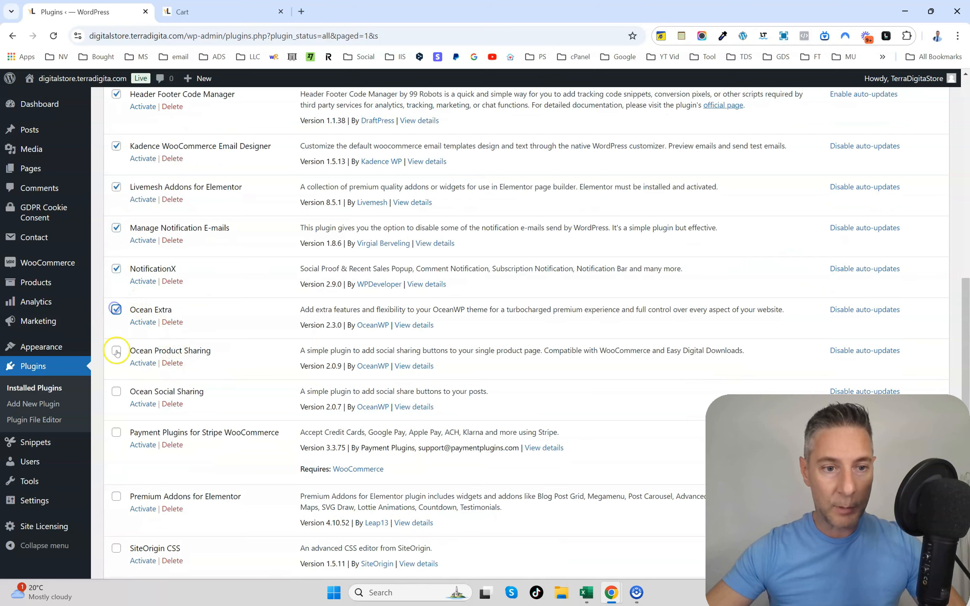
{"action": "left_click", "coordinate": [120, 390]}
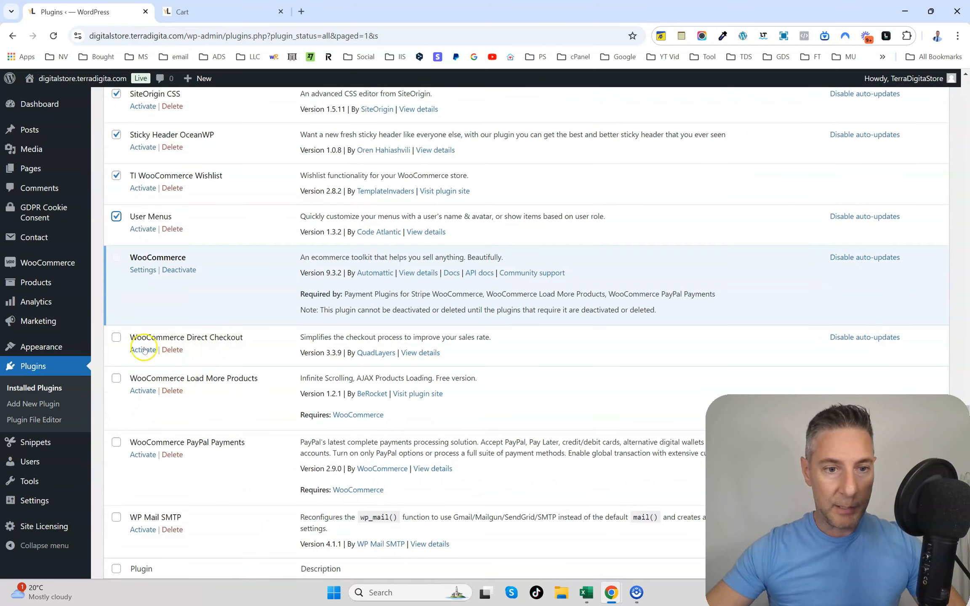
Add WooCommerce Load More Products, WooCommerce PayPal Payments and WP Mail SMTP, skipping WooCommerce Direct Checkout, and bulk activate the selected plugins
{"action": "left_click", "coordinate": [116, 378]}
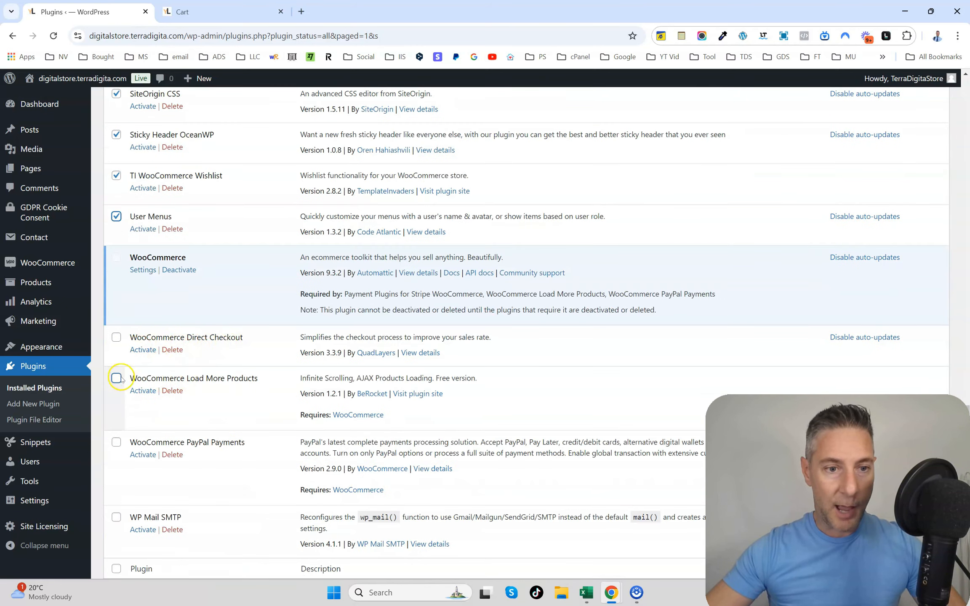
{"action": "left_click", "coordinate": [116, 442]}
{"action": "left_click", "coordinate": [121, 519]}
{"action": "scroll", "coordinate": [177, 439], "scroll_direction": "down", "scroll_amount": 2}
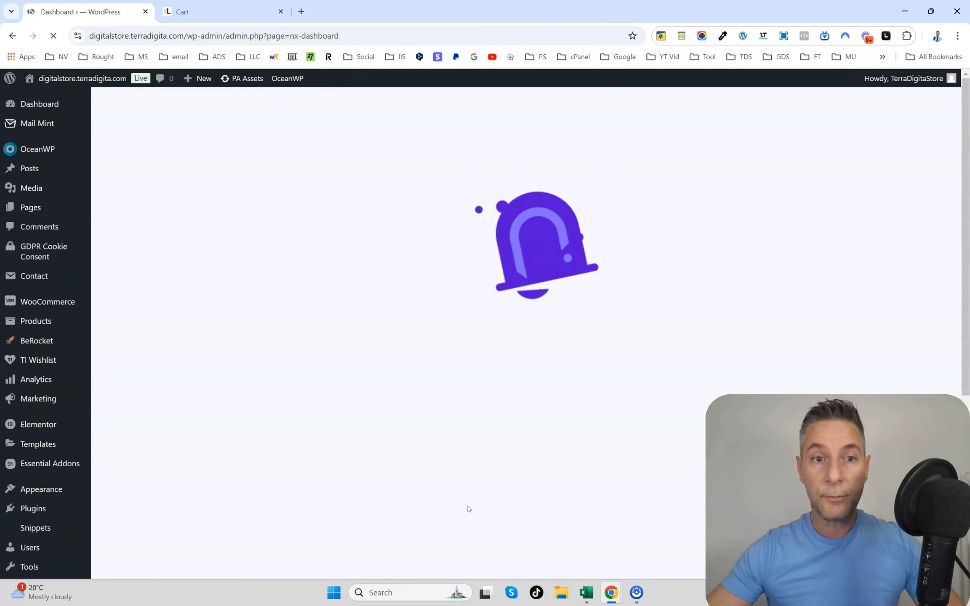
Go back to the installed plugins list and check the activation status of WooCommerce Direct Checkout and its neighbouring plugins
{"action": "scroll", "coordinate": [141, 340], "scroll_direction": "down", "scroll_amount": 3}
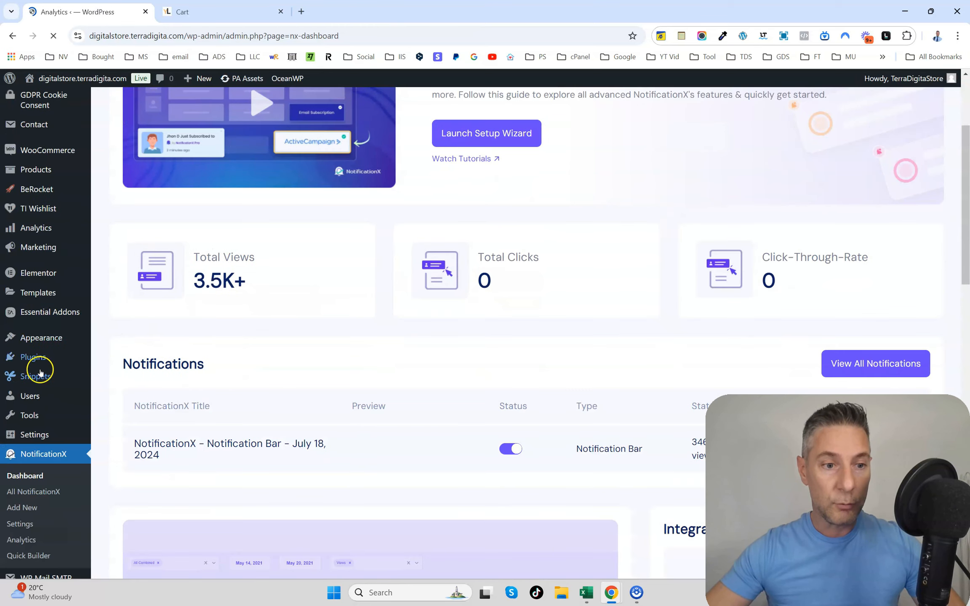
{"action": "mouse_move", "coordinate": [35, 358]}
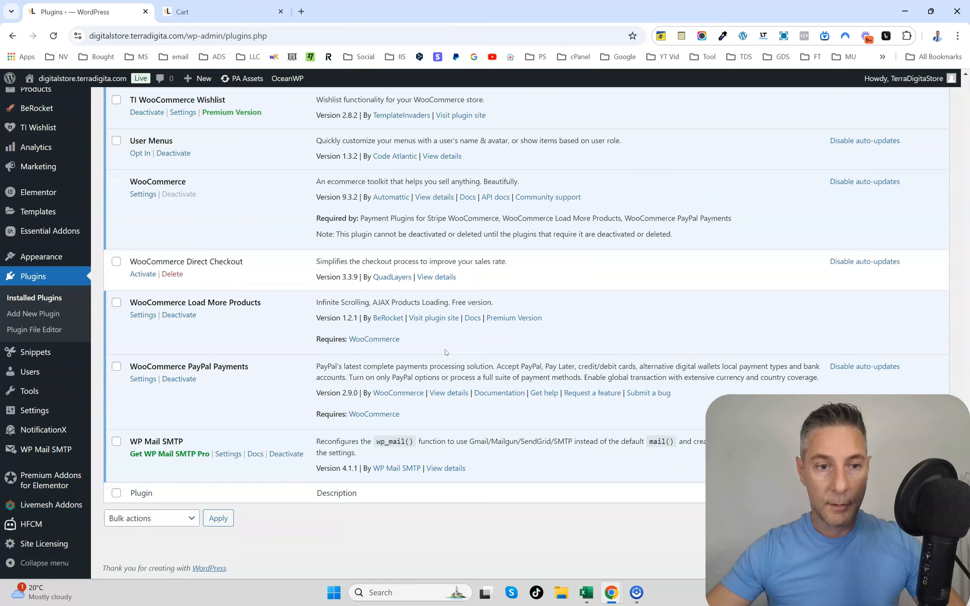
{"action": "scroll", "coordinate": [446, 353], "scroll_direction": "up", "scroll_amount": 2}
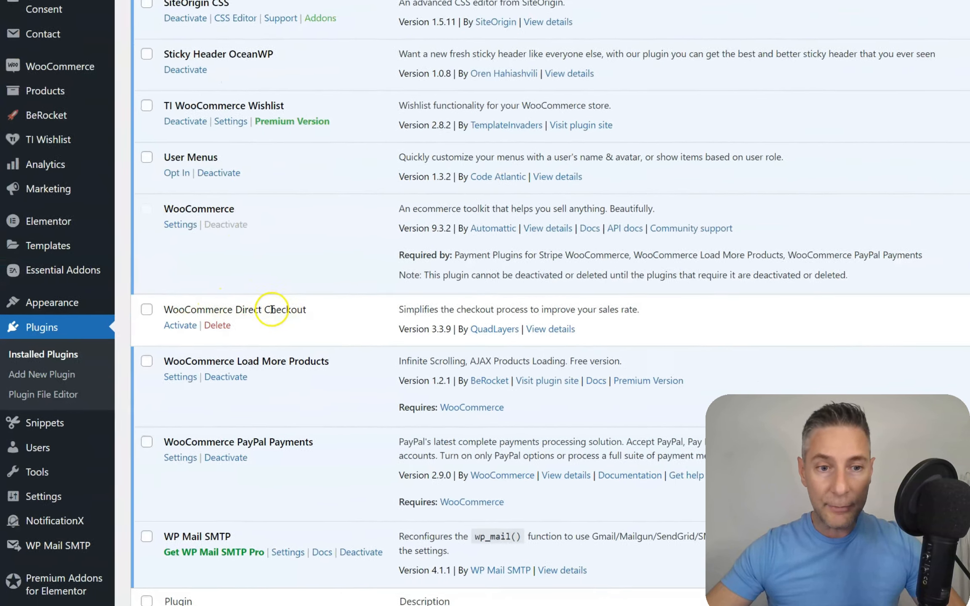
{"action": "left_click_drag", "start_coordinate": [449, 260], "coordinate": [217, 271]}
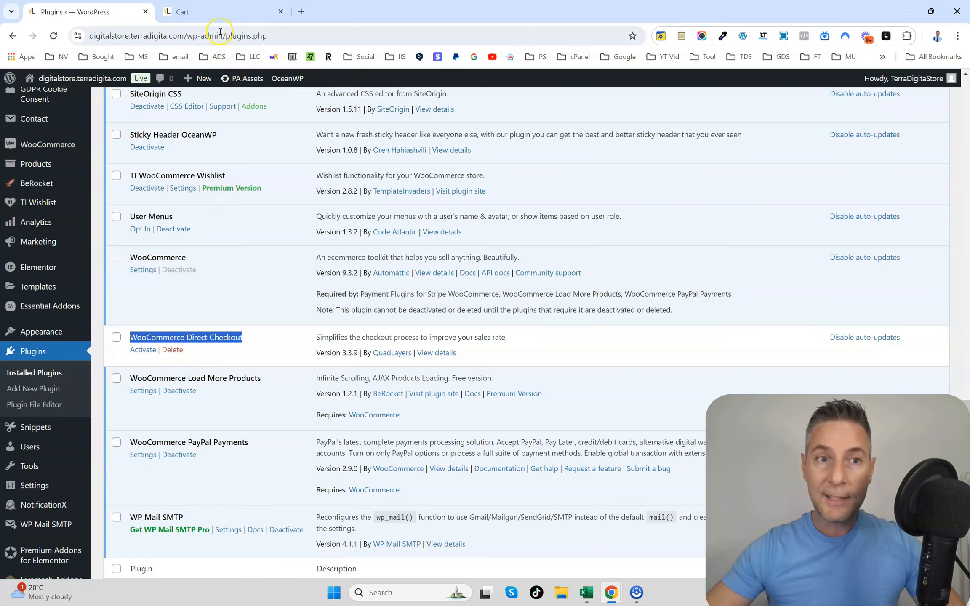
Remove the 50off coupon from the cart and reactivate the WooCommerce Direct Checkout plugin
{"action": "left_click", "coordinate": [211, 11]}
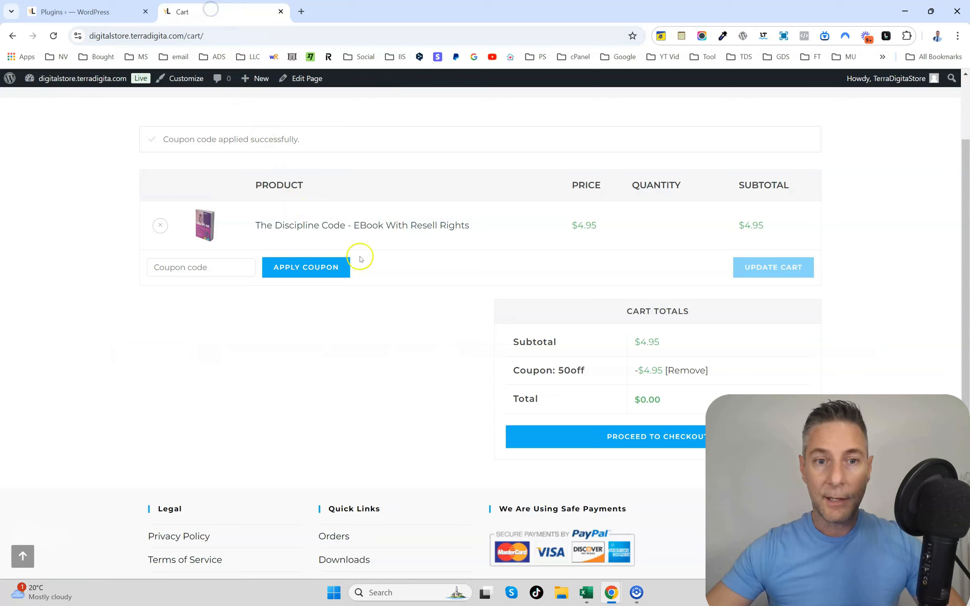
{"action": "left_click", "coordinate": [691, 371]}
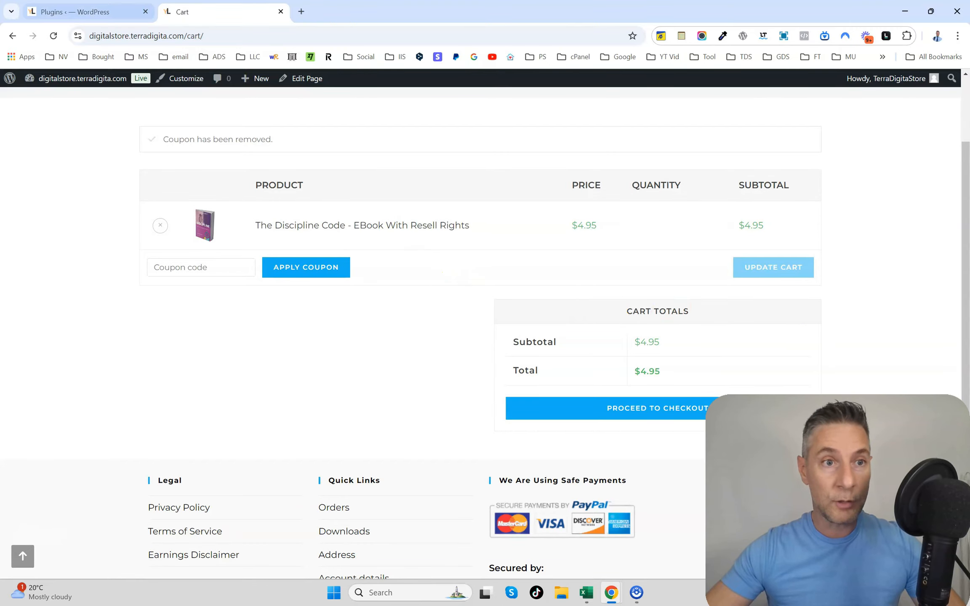
{"action": "left_click", "coordinate": [84, 11]}
{"action": "scroll", "coordinate": [231, 271], "scroll_direction": "down", "scroll_amount": 2}
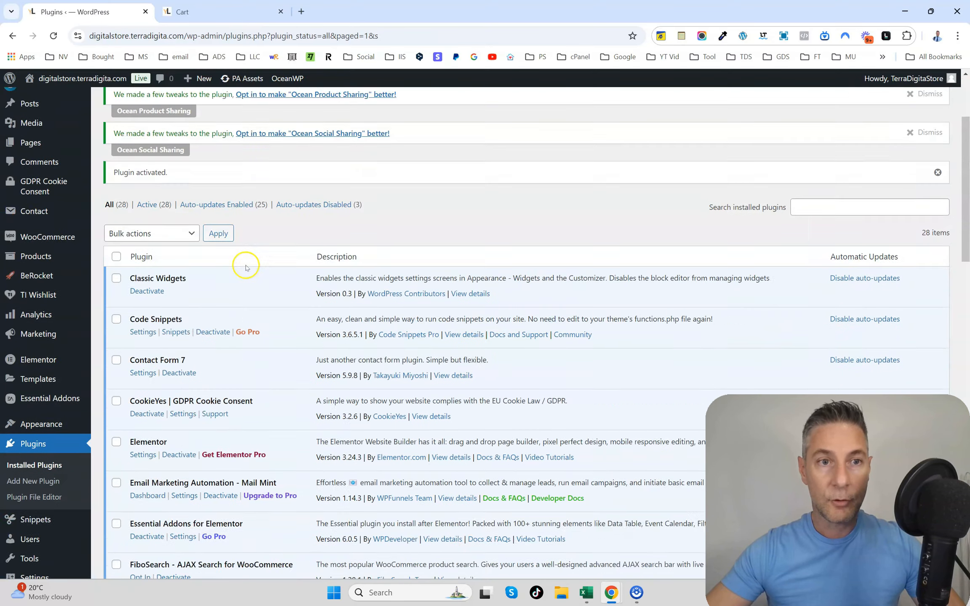
Retest the cart by applying coupon code 50off with WooCommerce Direct Checkout active
{"action": "left_click", "coordinate": [218, 8]}
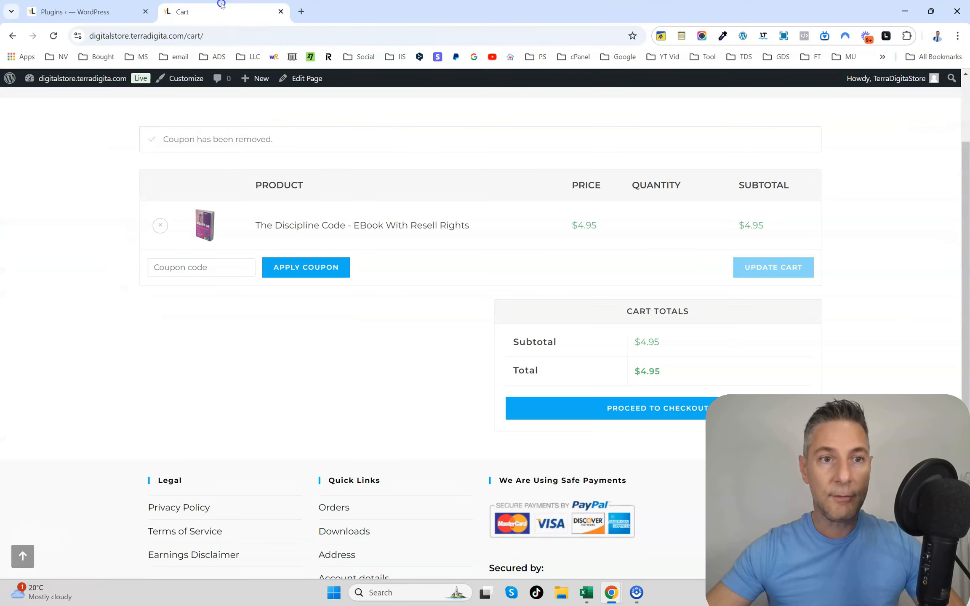
{"action": "left_click", "coordinate": [206, 267]}
{"action": "type", "text": "50off"}
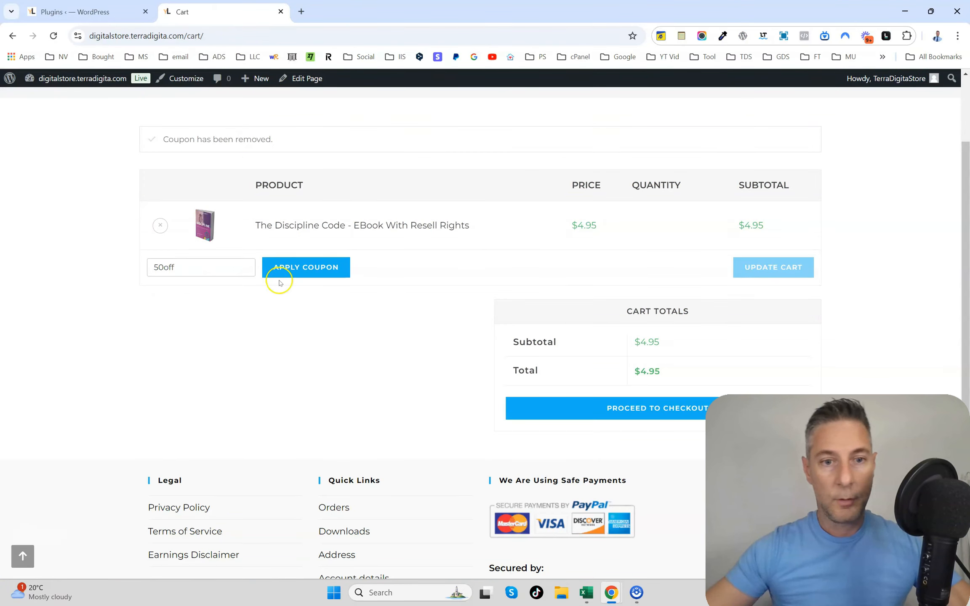
{"action": "left_click", "coordinate": [304, 268]}
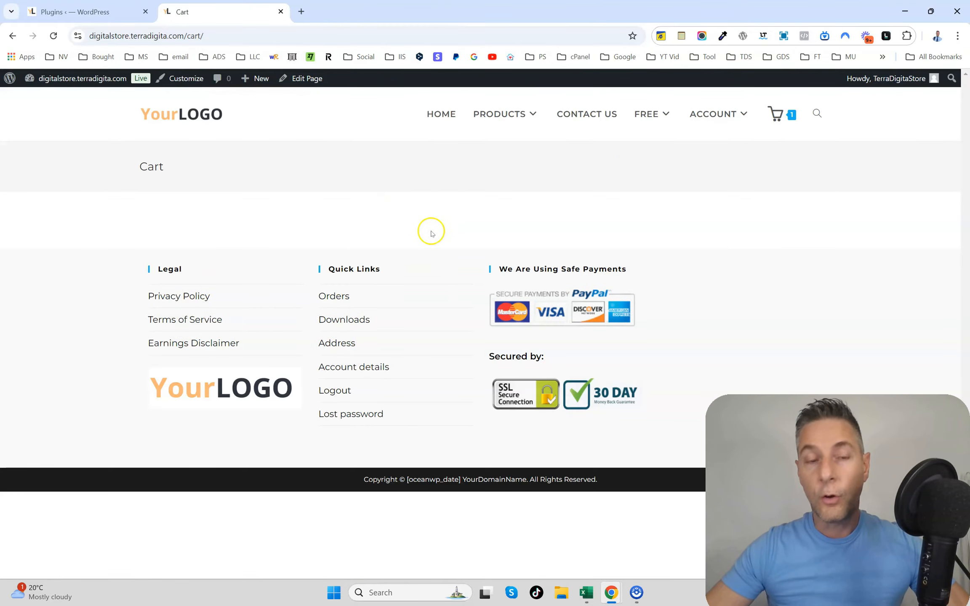
Check the WooCommerce Direct Checkout entry in the installed plugins list and reload the store's cart page
{"action": "left_click", "coordinate": [87, 12]}
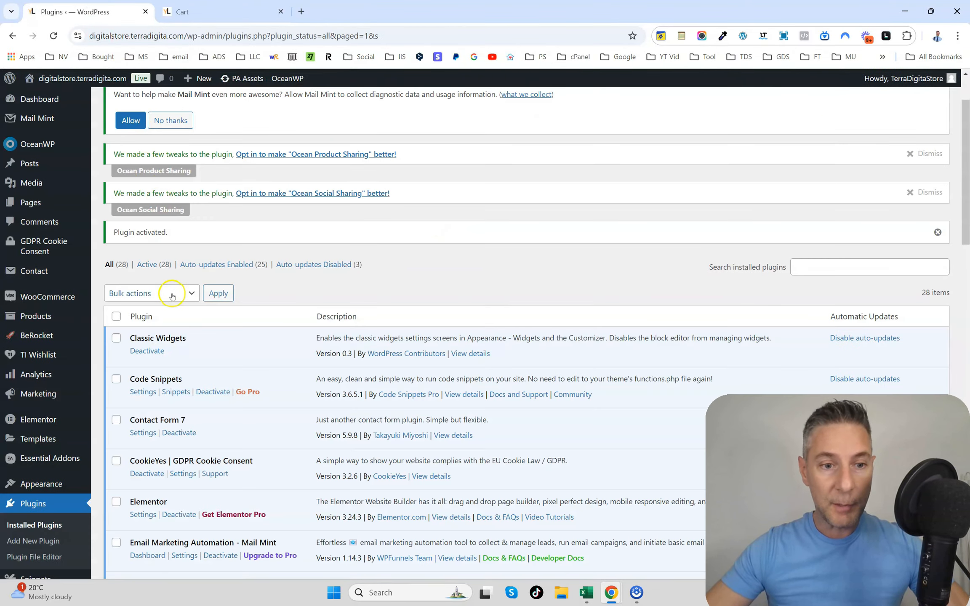
{"action": "scroll", "coordinate": [189, 294], "scroll_direction": "down", "scroll_amount": 20}
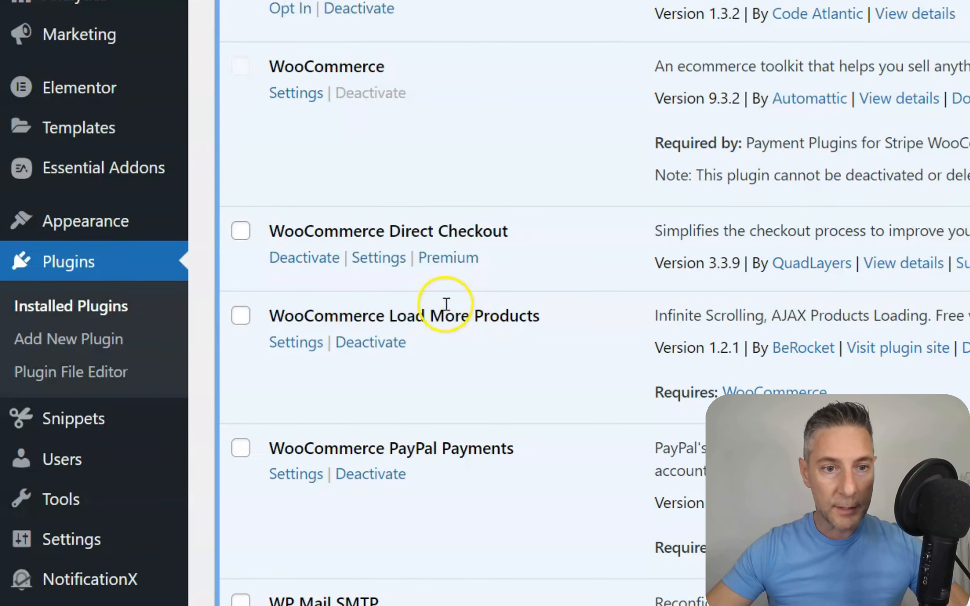
{"action": "left_click_drag", "start_coordinate": [505, 228], "coordinate": [266, 229]}
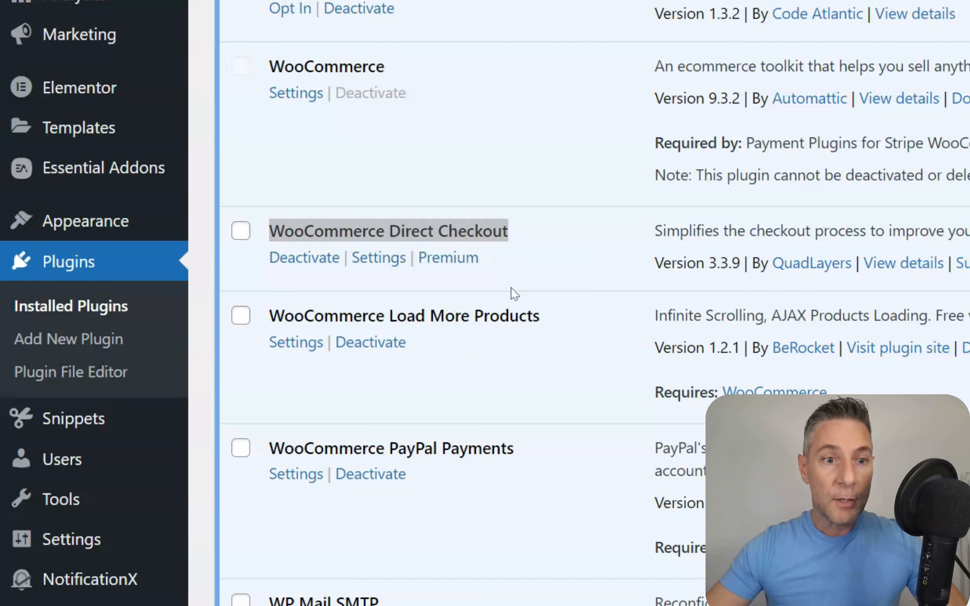
{"action": "left_click", "coordinate": [522, 258]}
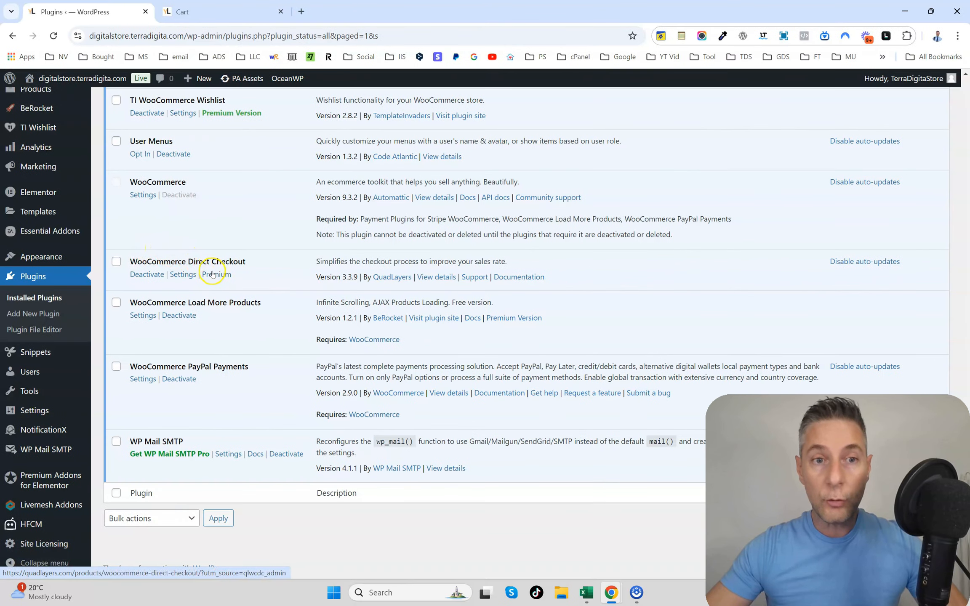
{"action": "left_click", "coordinate": [221, 16]}
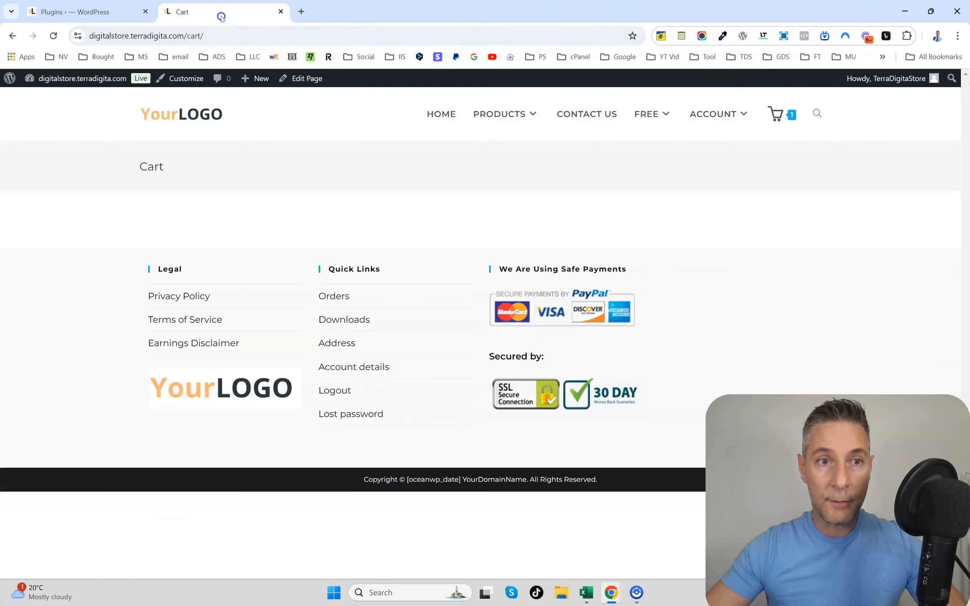
{"action": "left_click", "coordinate": [776, 114]}
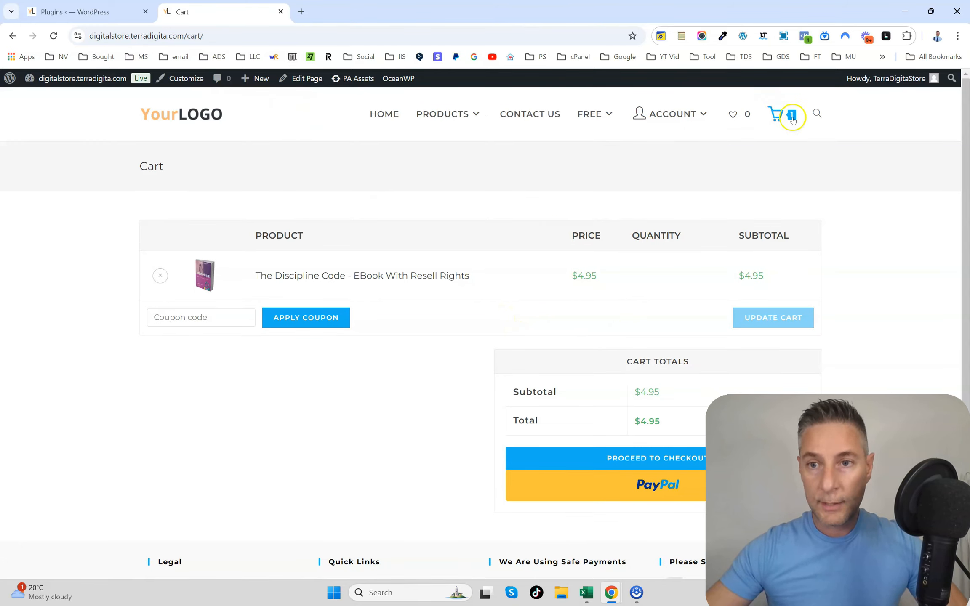
Search the plugin directory for "plugin detective", and install and activate Plugin Detective – Troubleshooting Conflicts
{"action": "left_click", "coordinate": [95, 11]}
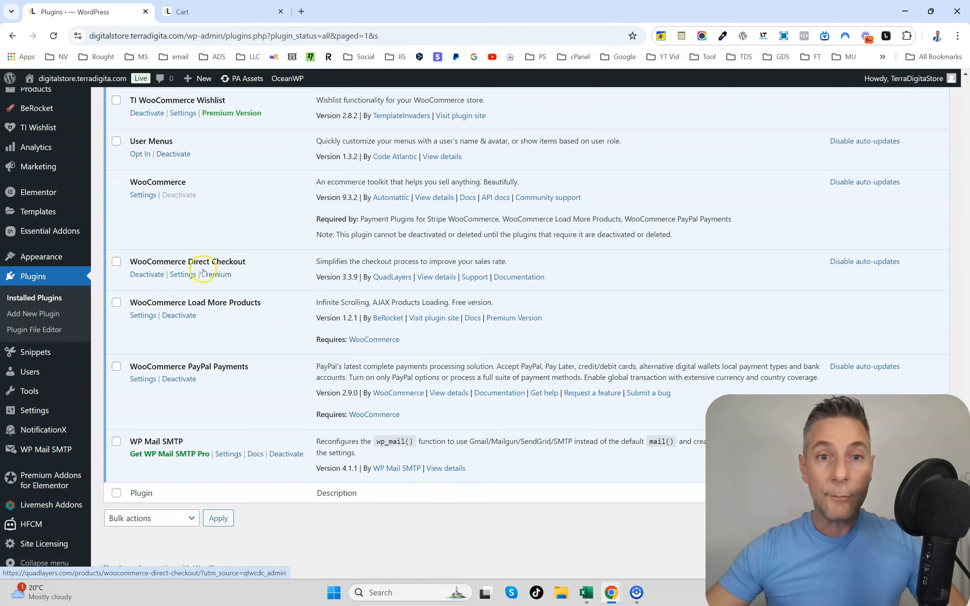
{"action": "scroll", "coordinate": [436, 247], "scroll_direction": "up", "scroll_amount": 20}
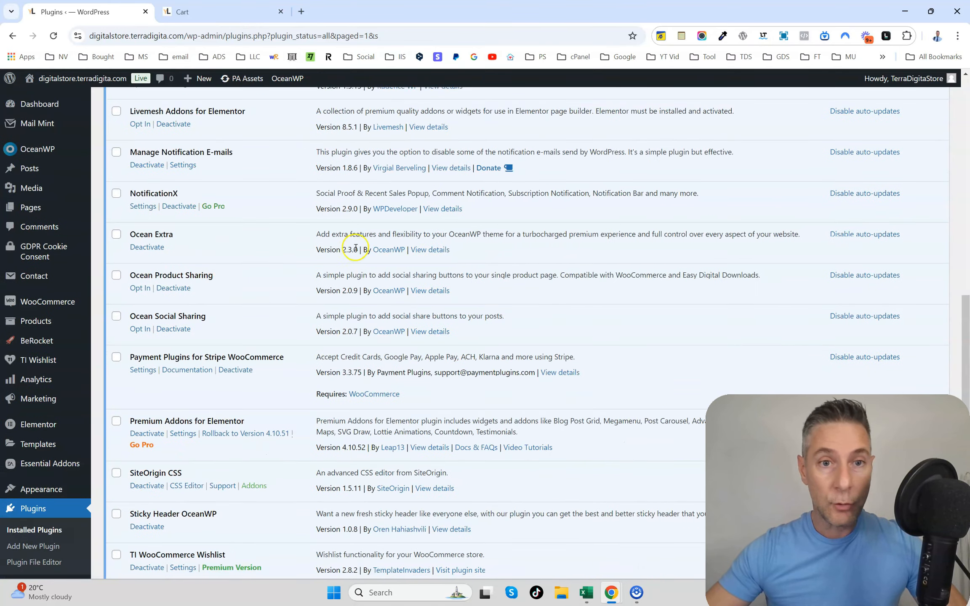
{"action": "scroll", "coordinate": [437, 247], "scroll_direction": "up", "scroll_amount": 4}
{"action": "left_click", "coordinate": [191, 109]}
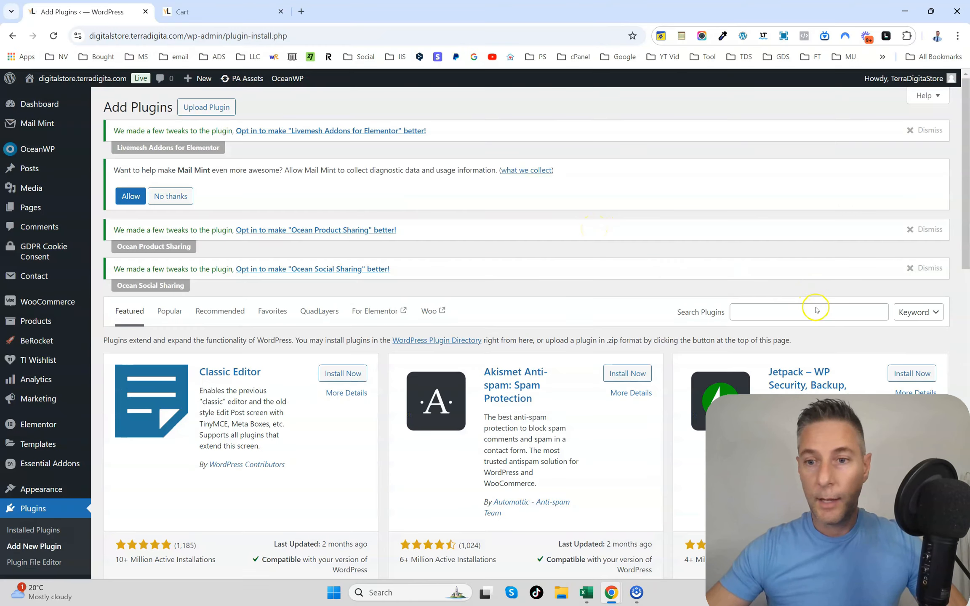
{"action": "left_click", "coordinate": [813, 309]}
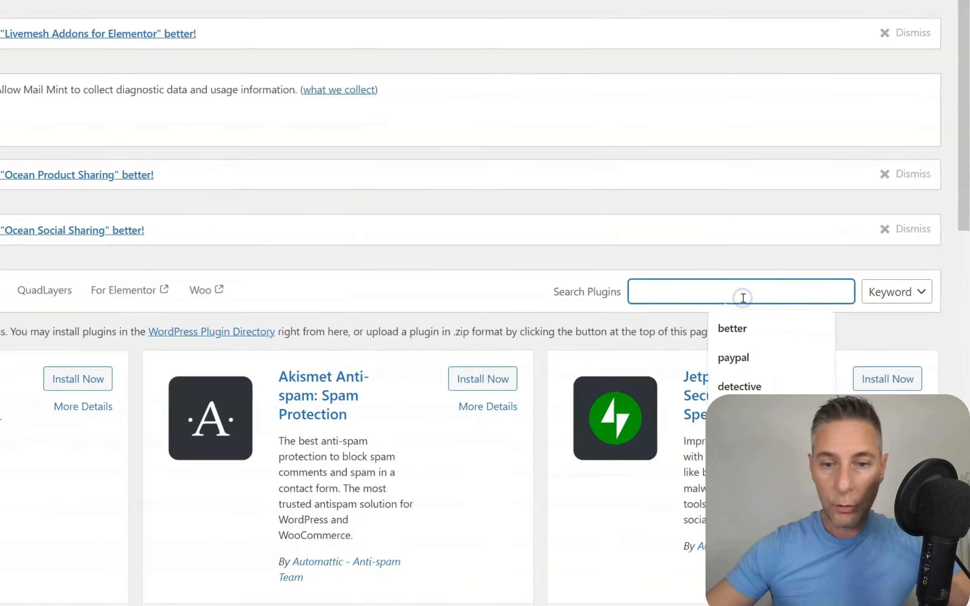
{"action": "type", "text": "plug"}
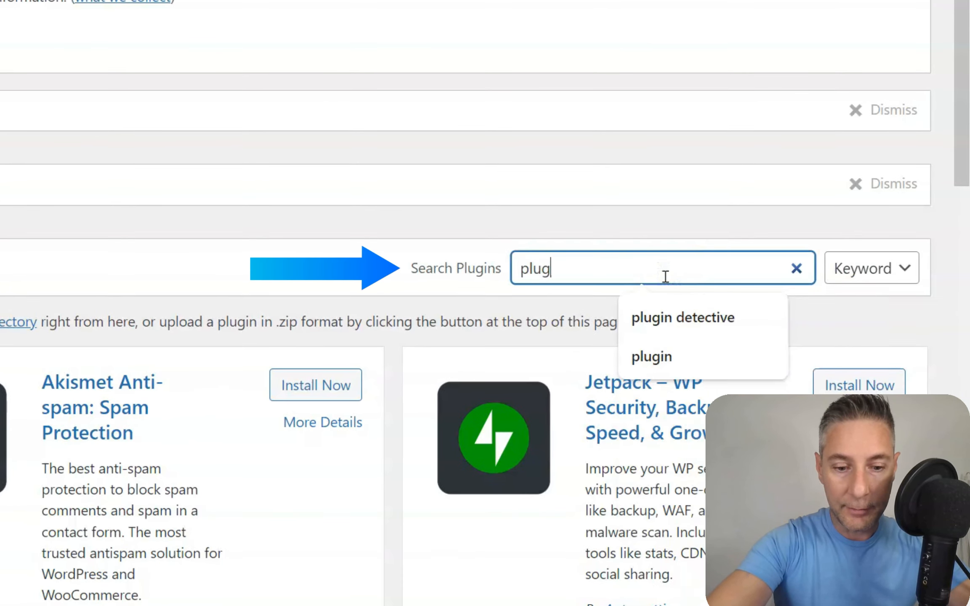
{"action": "type", "text": "in detecti"}
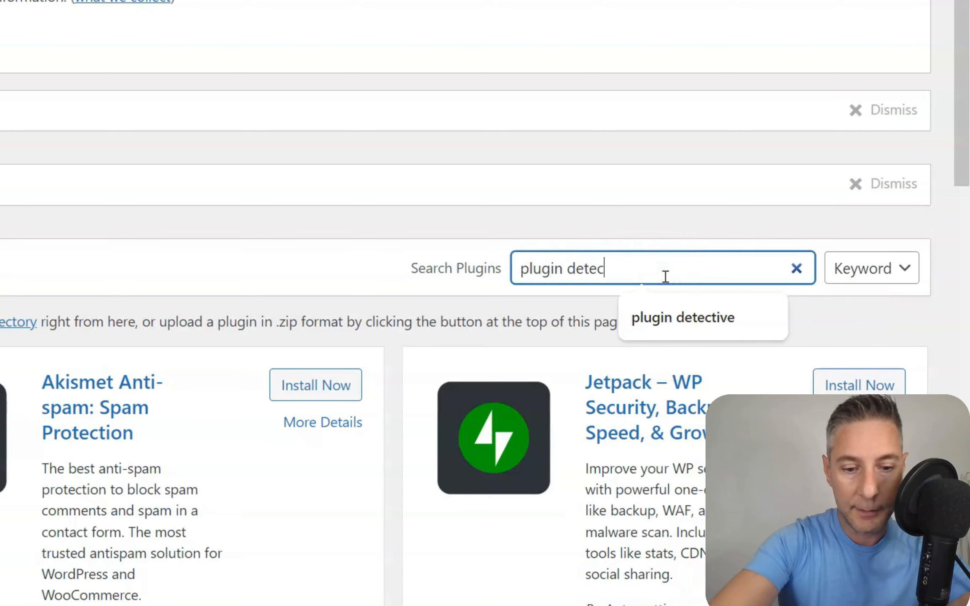
{"action": "type", "text": "ve"}
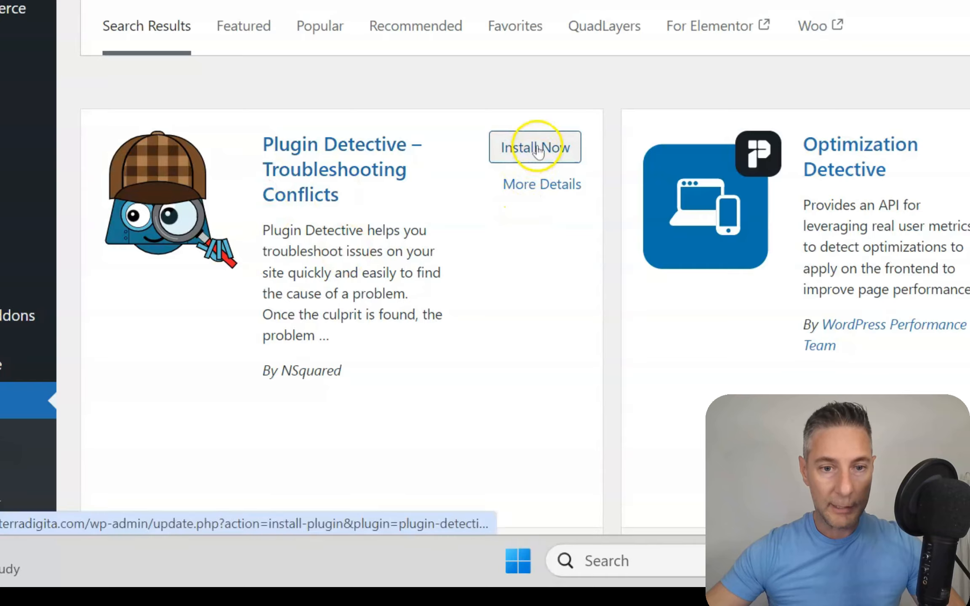
{"action": "left_click", "coordinate": [342, 375]}
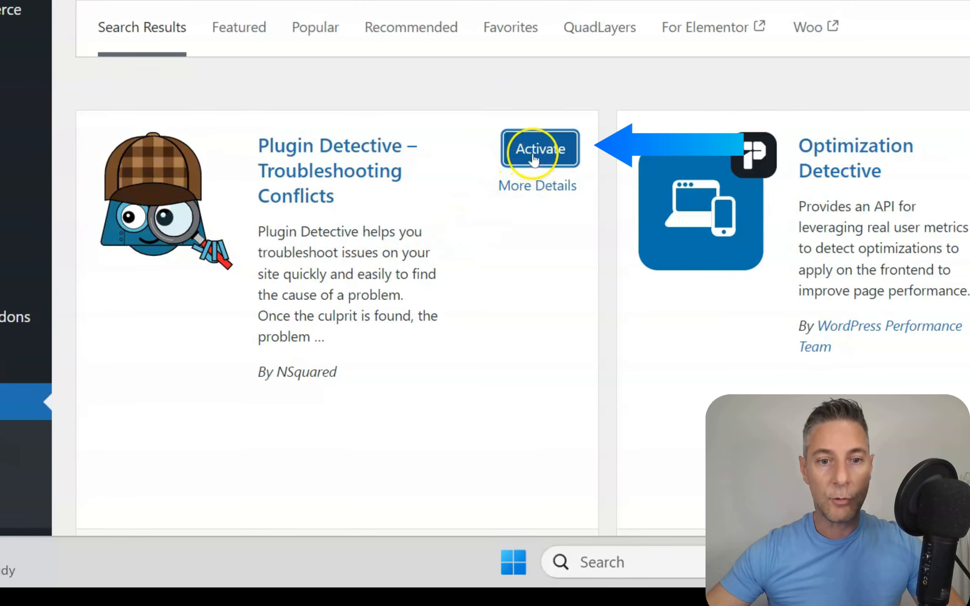
{"action": "left_click", "coordinate": [534, 150]}
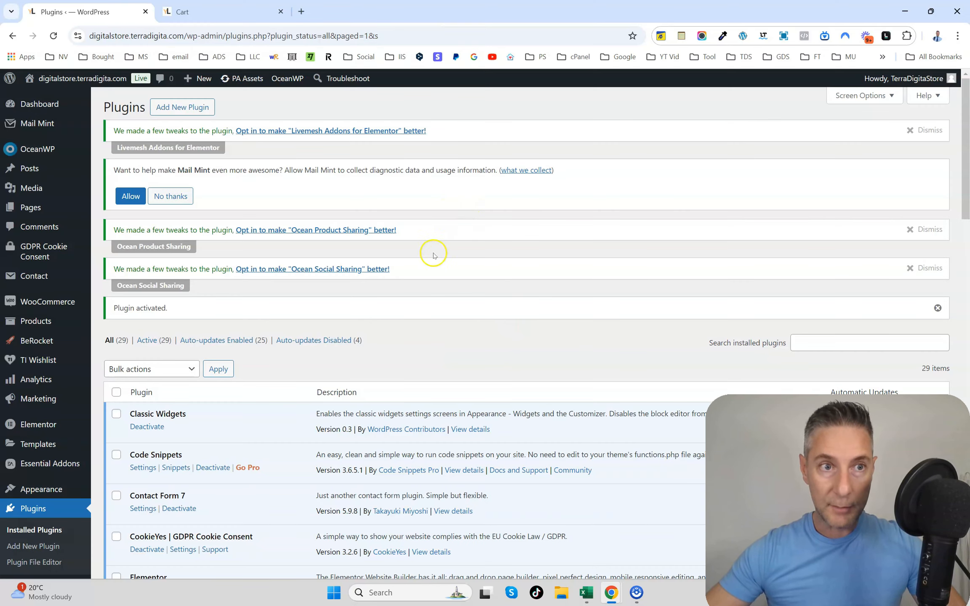
Launch Plugin Detective's plugin conflict troubleshooting from the installed plugins list and open a new case
{"action": "scroll", "coordinate": [433, 255], "scroll_direction": "down", "scroll_amount": 10}
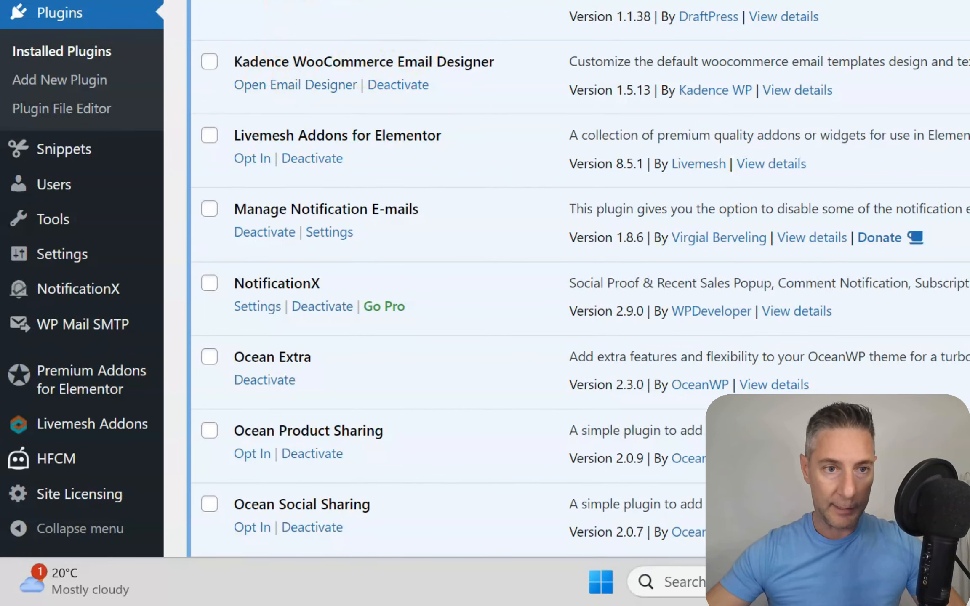
{"action": "scroll", "coordinate": [395, 12], "scroll_direction": "down", "scroll_amount": 5}
{"action": "scroll", "coordinate": [386, 112], "scroll_direction": "down", "scroll_amount": 3}
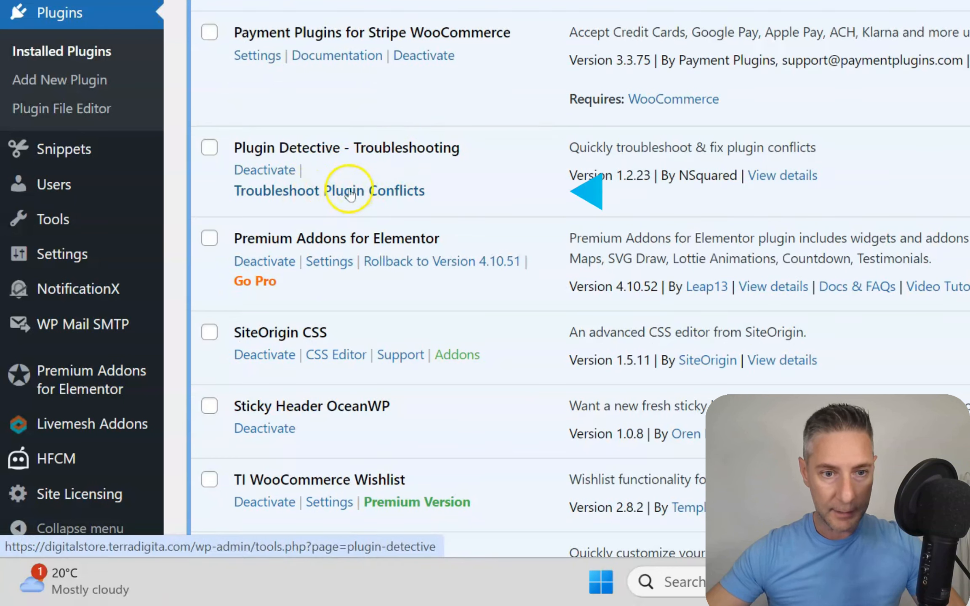
{"action": "mouse_move", "coordinate": [55, 221]}
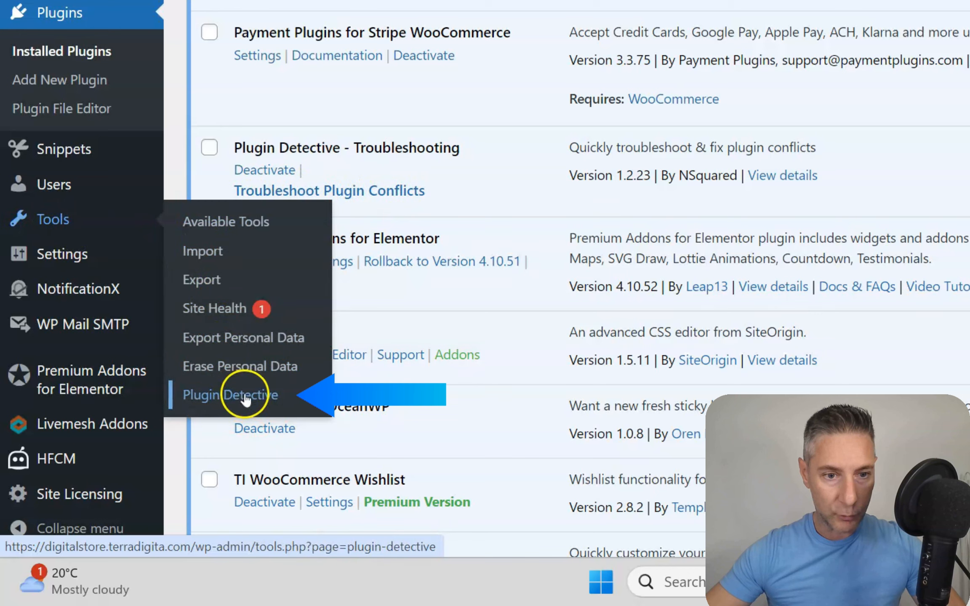
{"action": "left_click", "coordinate": [355, 194]}
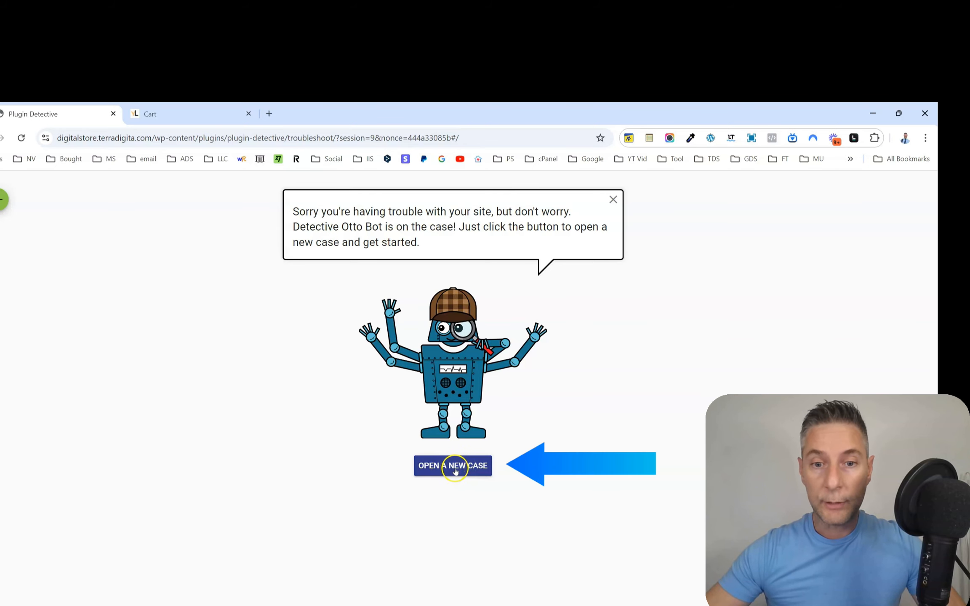
{"action": "left_click", "coordinate": [455, 471]}
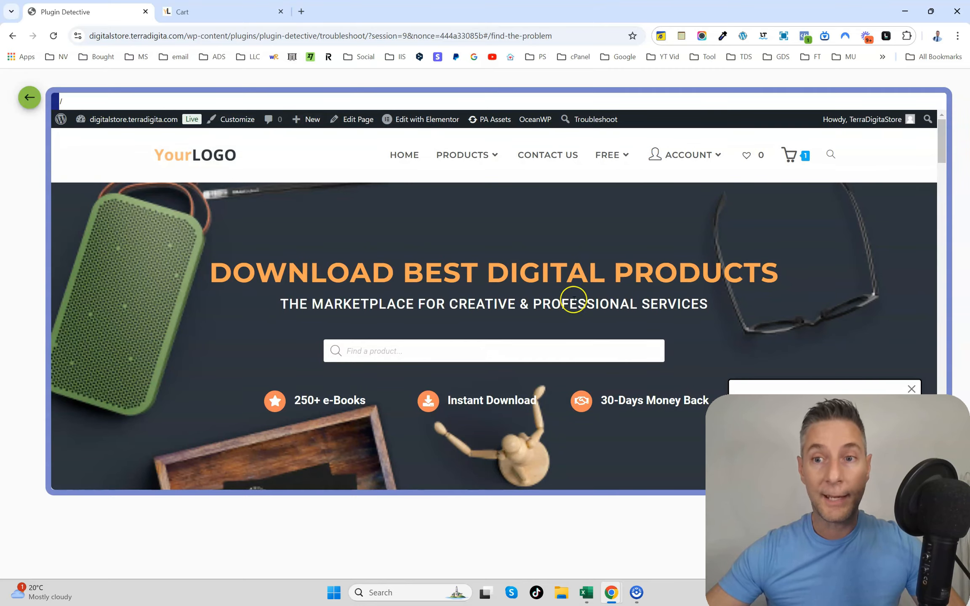
Bring the site preview to the cart page and confirm it as the place where the issue occurs
{"action": "left_click", "coordinate": [794, 162]}
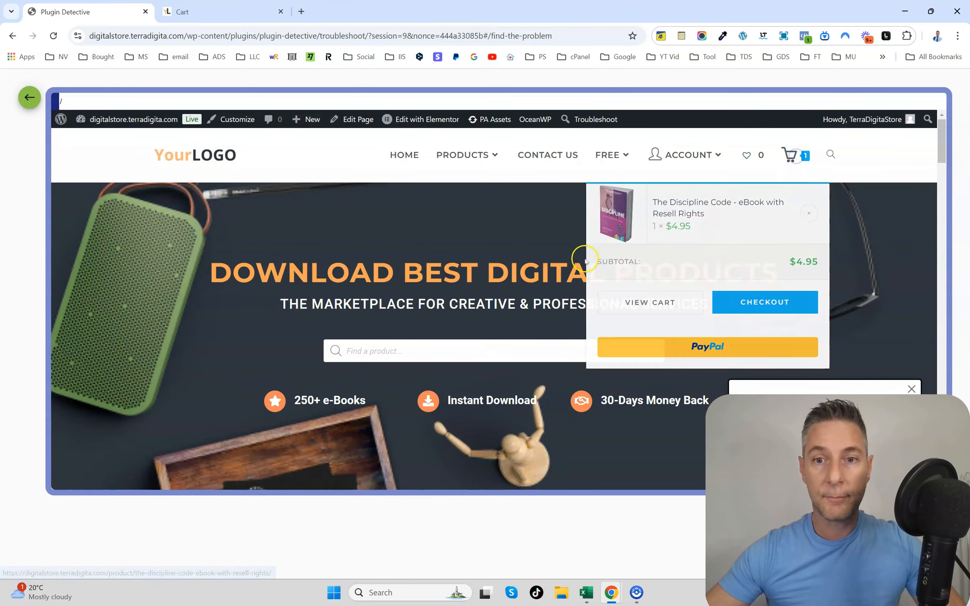
{"action": "scroll", "coordinate": [562, 292], "scroll_direction": "down", "scroll_amount": 2}
{"action": "scroll", "coordinate": [562, 290], "scroll_direction": "up", "scroll_amount": 2}
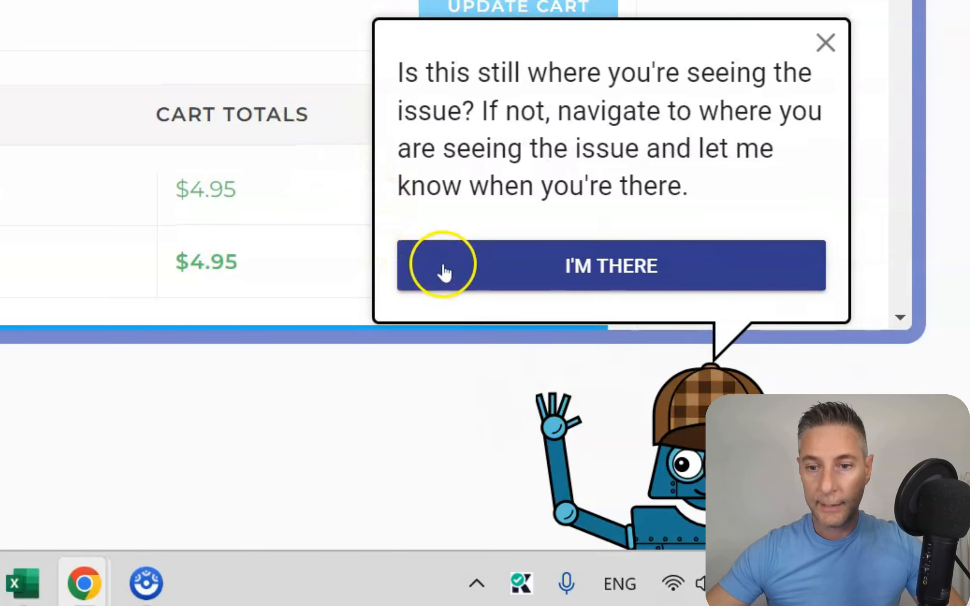
{"action": "left_click", "coordinate": [442, 270]}
{"action": "left_click", "coordinate": [442, 269]}
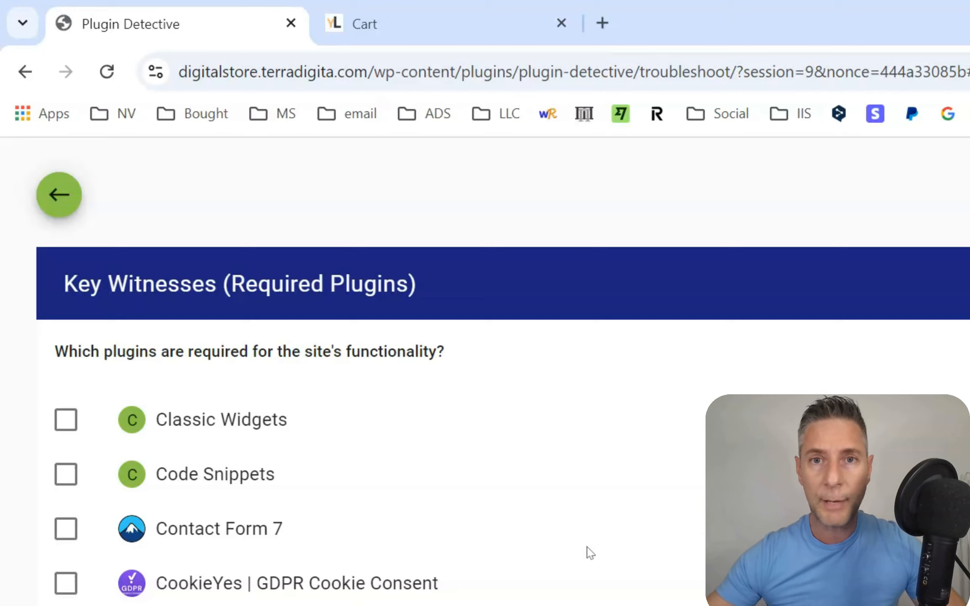
Finish the required plugins list without marking any plugin and start the interrogation of the first suspect
{"action": "scroll", "coordinate": [526, 526], "scroll_direction": "down", "scroll_amount": 15}
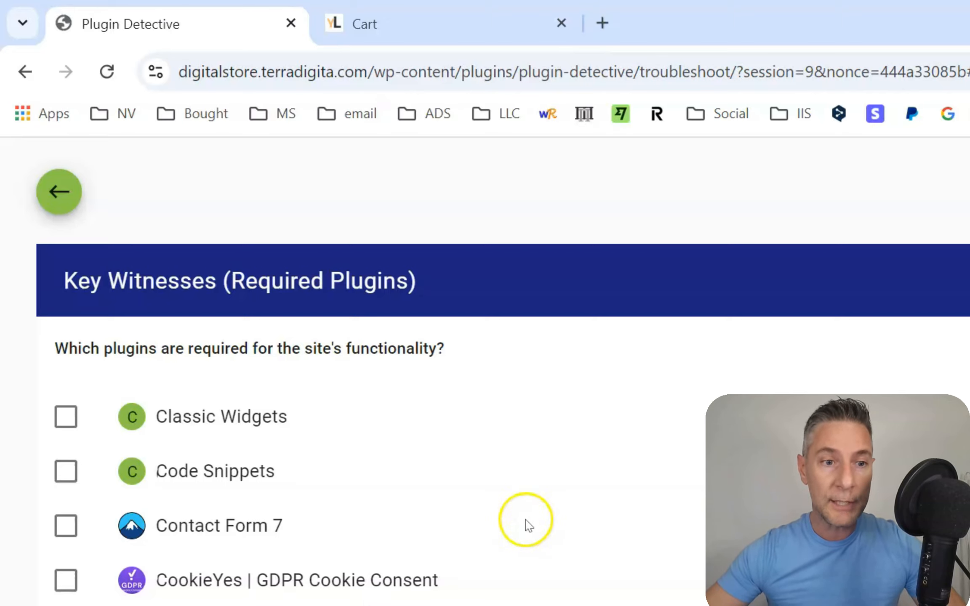
{"action": "scroll", "coordinate": [538, 560], "scroll_direction": "down", "scroll_amount": 5}
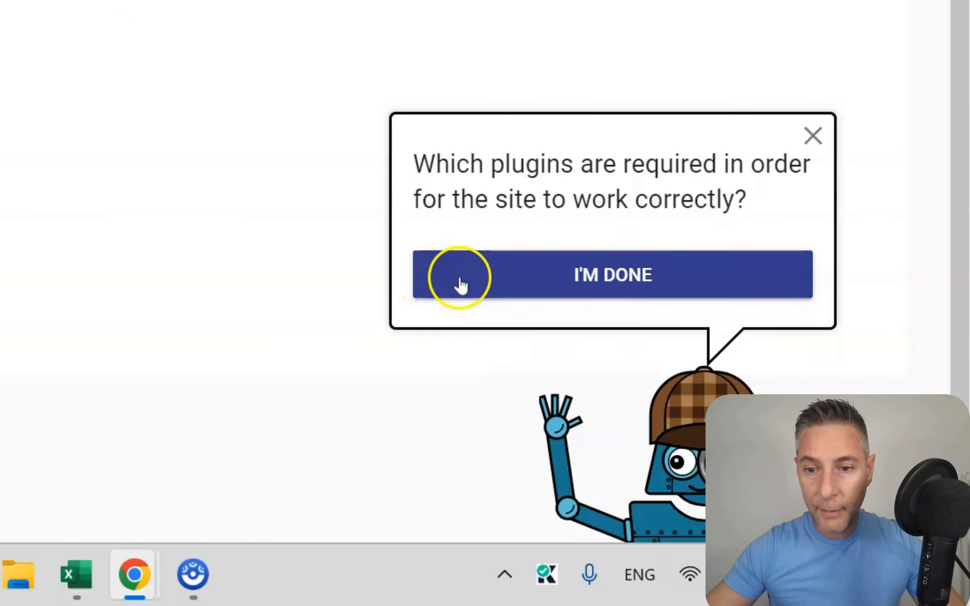
{"action": "left_click", "coordinate": [461, 281]}
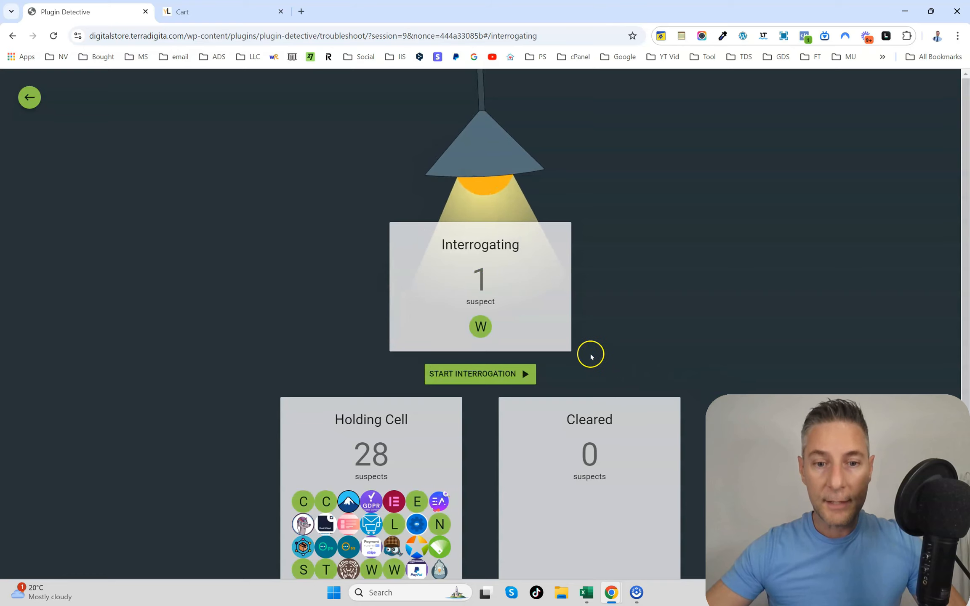
{"action": "left_click", "coordinate": [489, 373]}
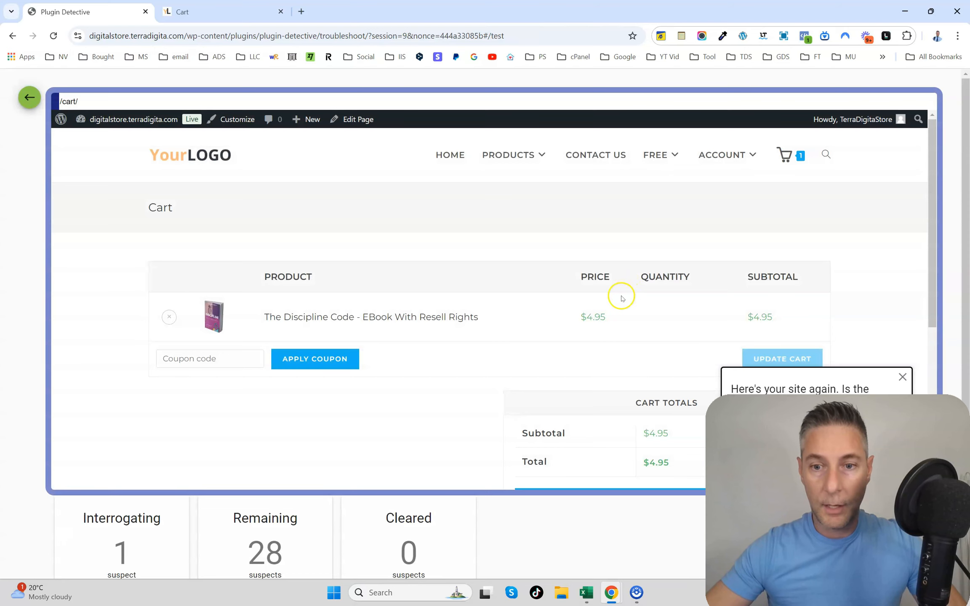
Apply the 50off coupon in the cart preview and report the problem as fixed for the first suspect
{"action": "scroll", "coordinate": [621, 298], "scroll_direction": "down", "scroll_amount": 2}
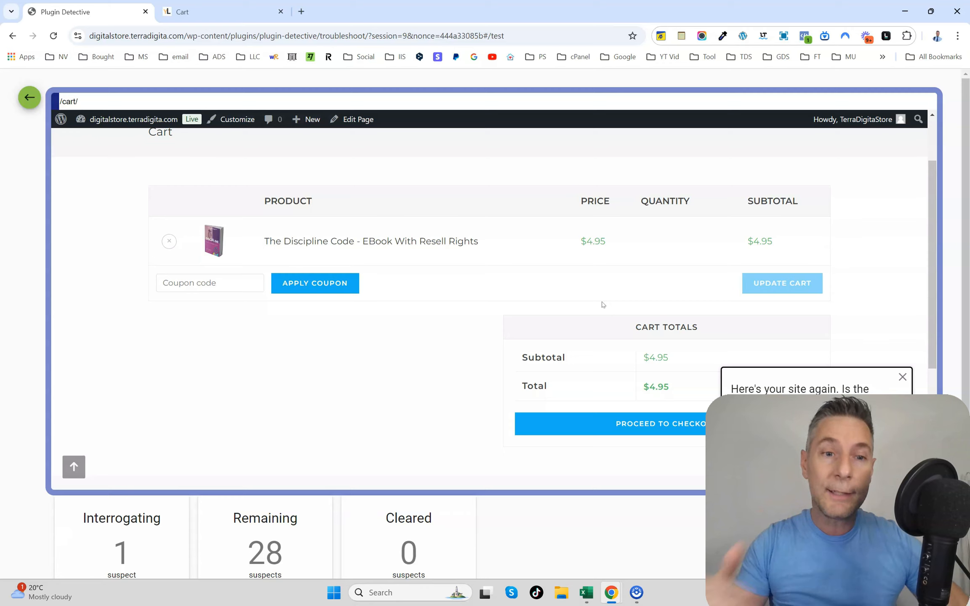
{"action": "left_click", "coordinate": [223, 283]}
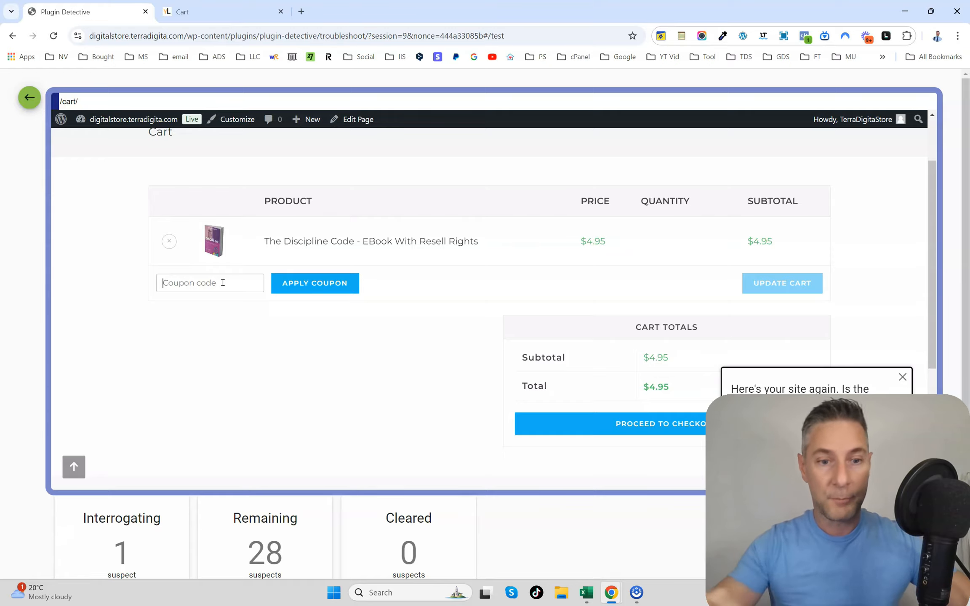
{"action": "type", "text": "50off"}
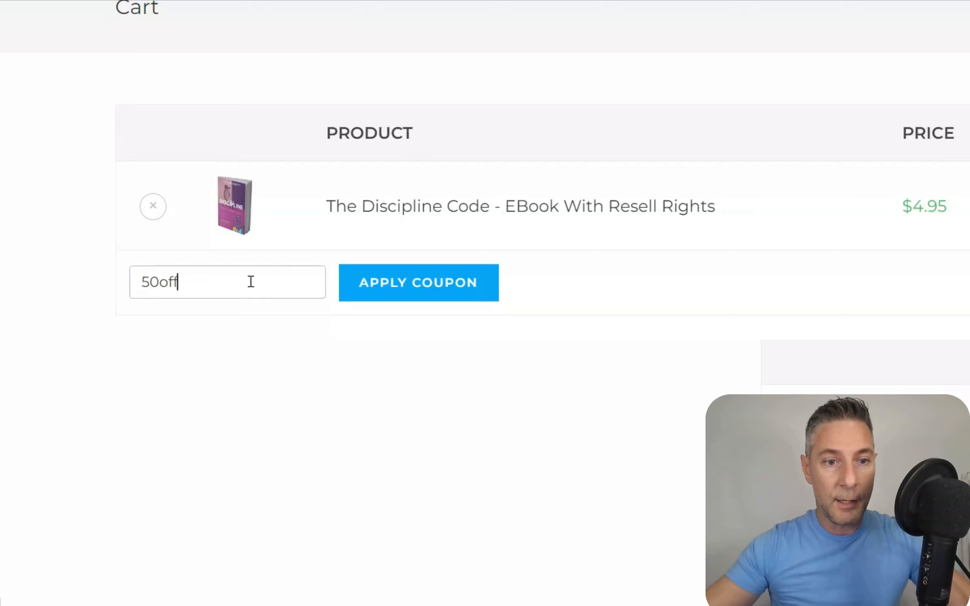
{"action": "left_click", "coordinate": [433, 292]}
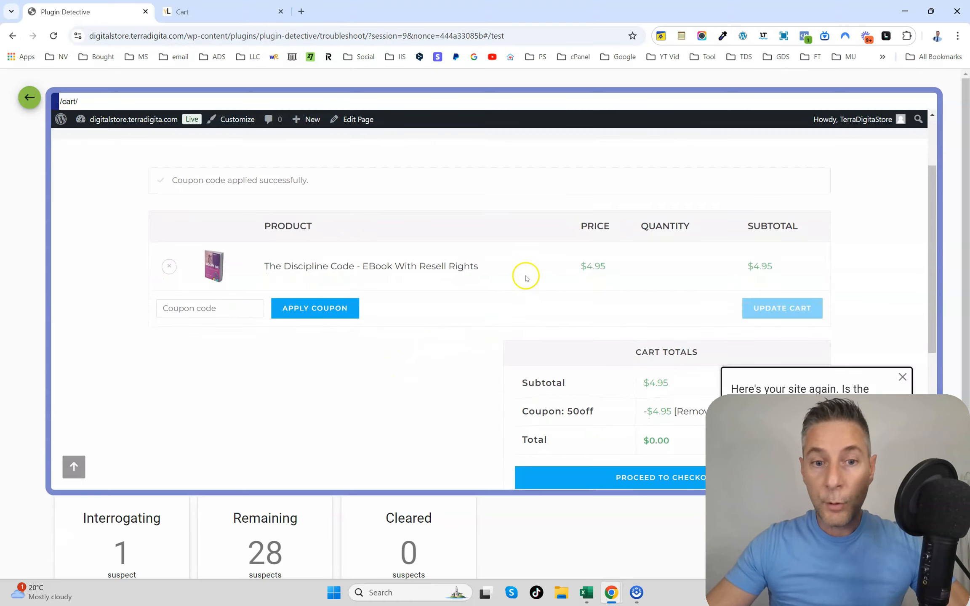
{"action": "scroll", "coordinate": [526, 278], "scroll_direction": "down", "scroll_amount": 2}
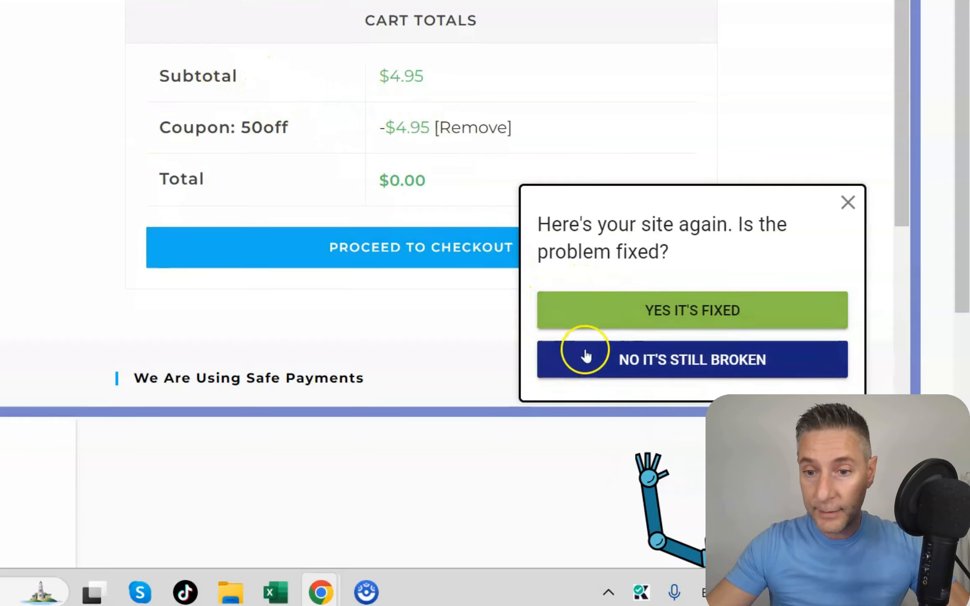
{"action": "left_click", "coordinate": [580, 307]}
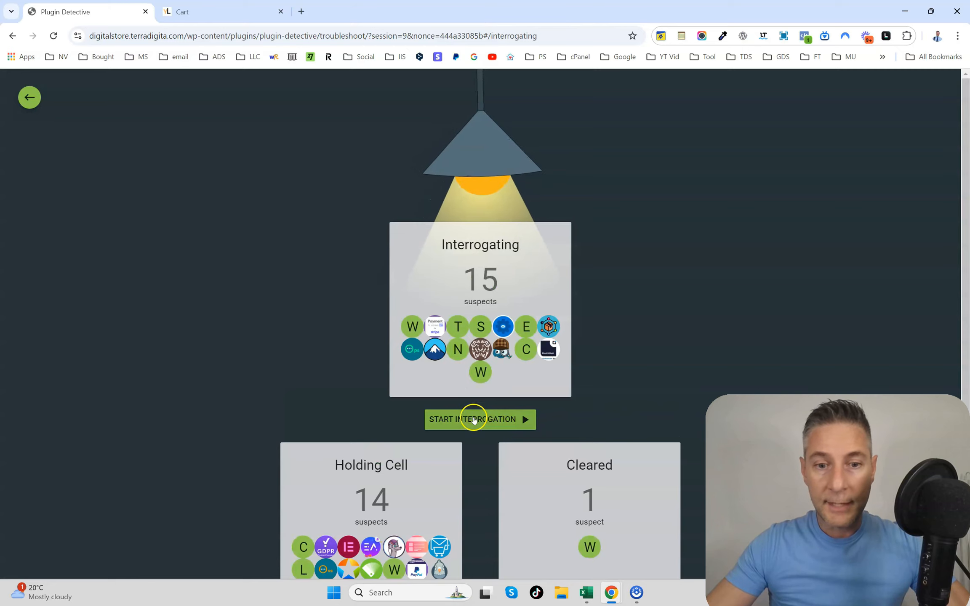
Interrogate the group of 15 suspects by removing the 50off coupon from the cart, and report the problem as fixed
{"action": "left_click", "coordinate": [466, 420]}
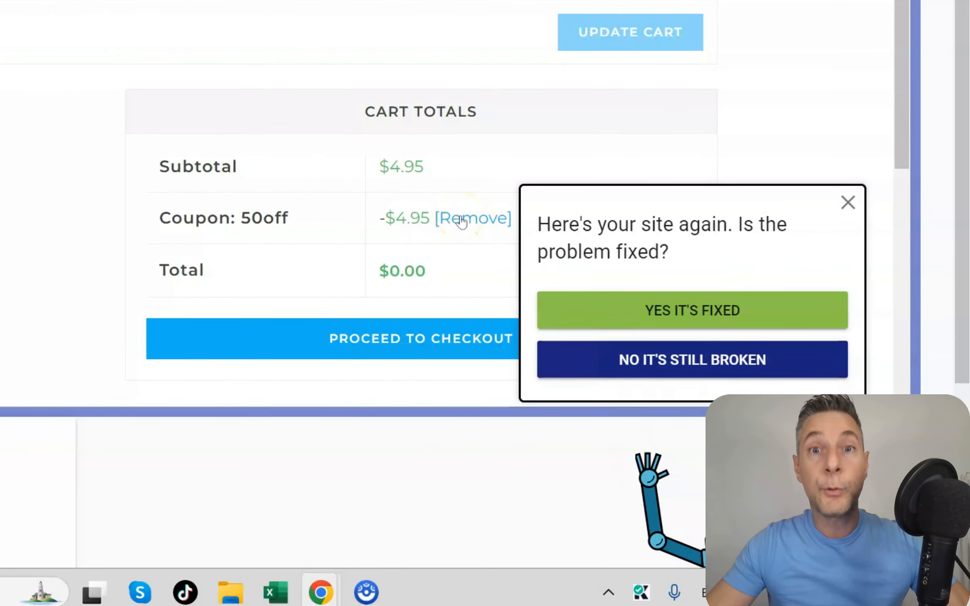
{"action": "left_click", "coordinate": [456, 223]}
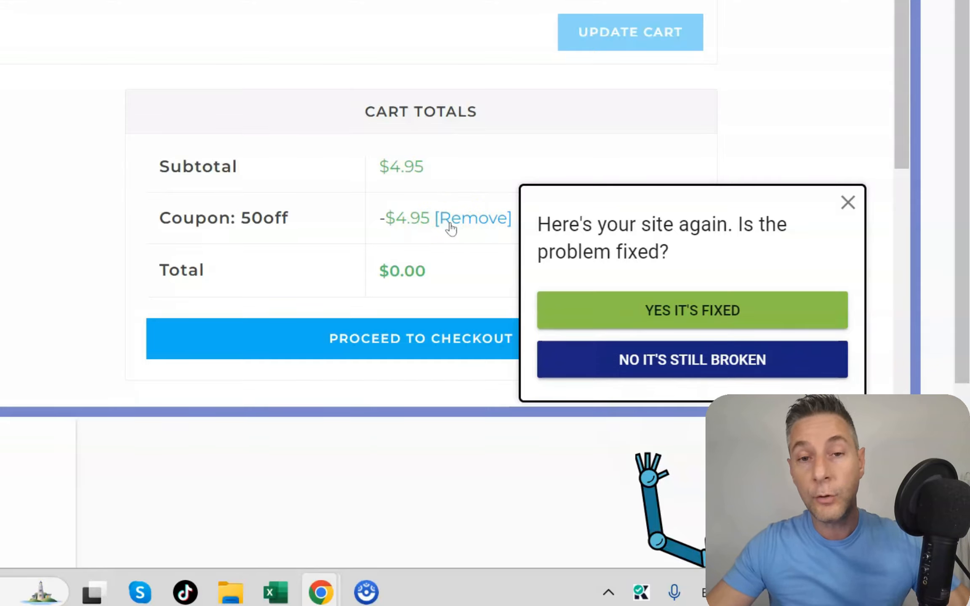
{"action": "left_click", "coordinate": [454, 224]}
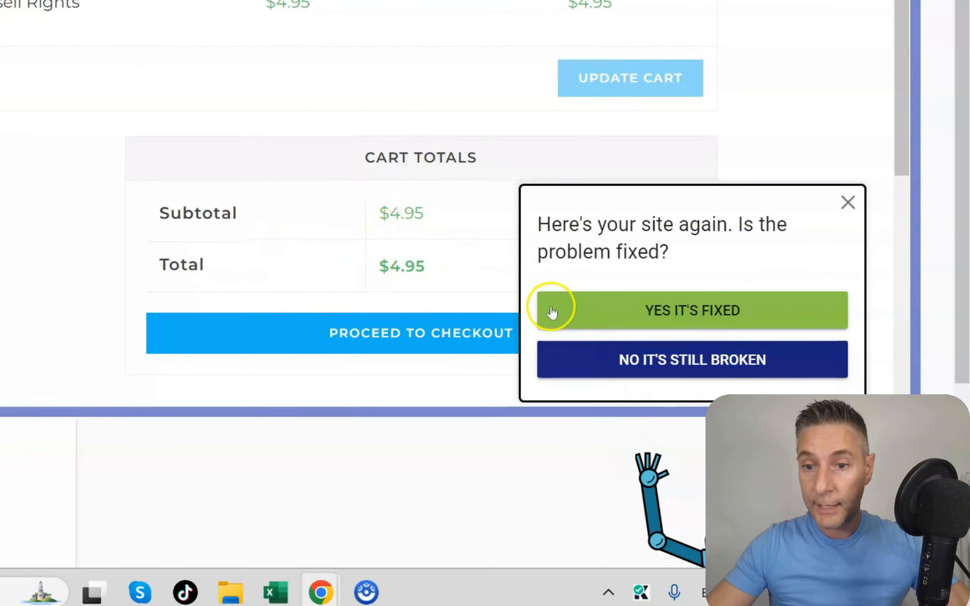
{"action": "left_click", "coordinate": [579, 302]}
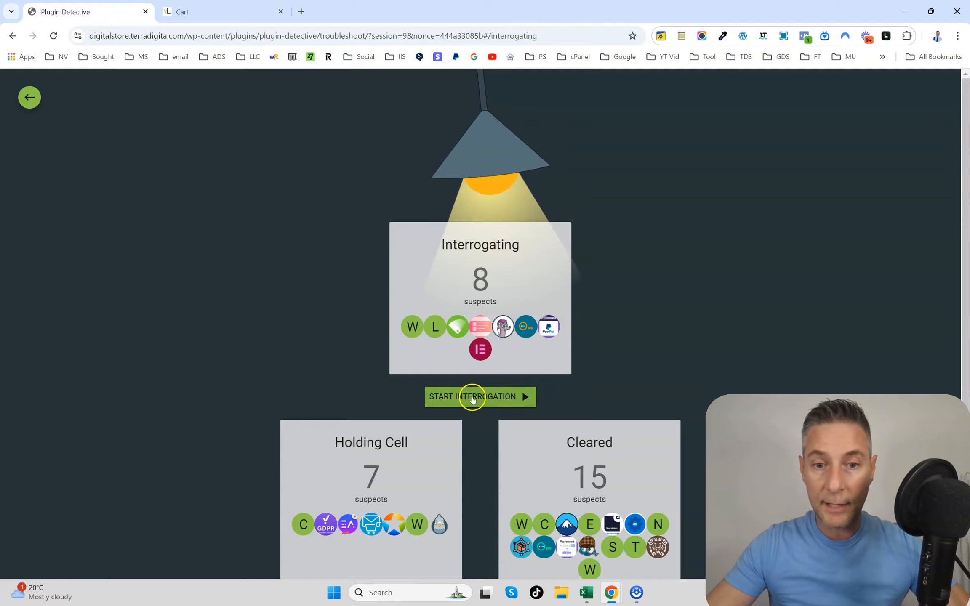
Interrogate the group of 8 suspects by applying the 50off coupon in the cart, and report the problem as fixed
{"action": "left_click", "coordinate": [480, 400]}
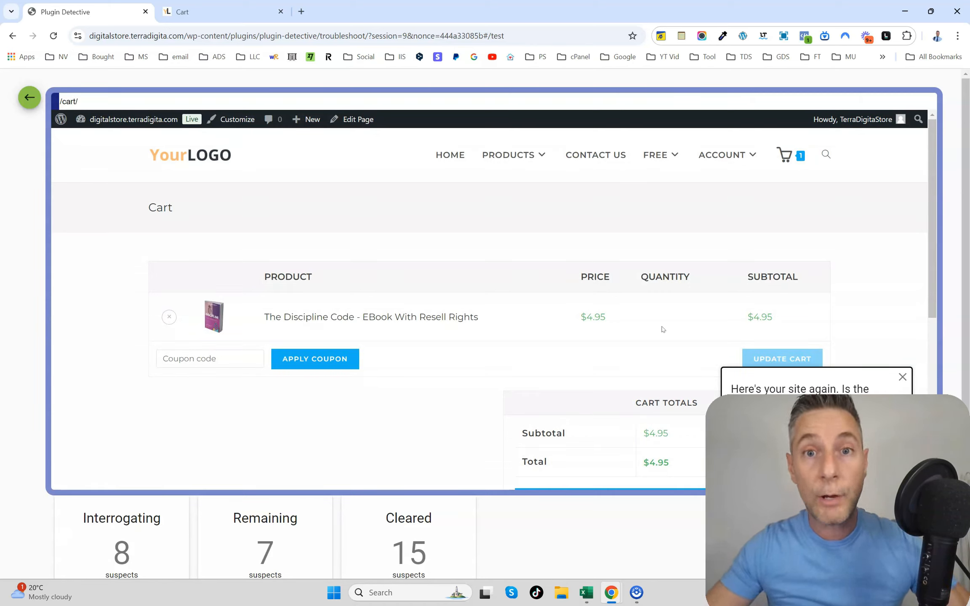
{"action": "scroll", "coordinate": [595, 340], "scroll_direction": "down", "scroll_amount": 2}
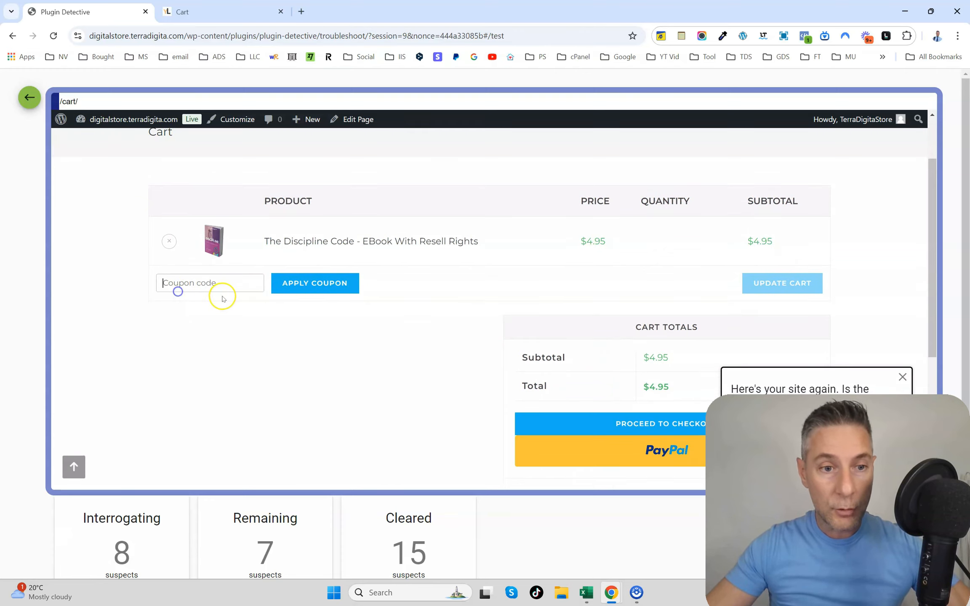
{"action": "type", "text": "50off"}
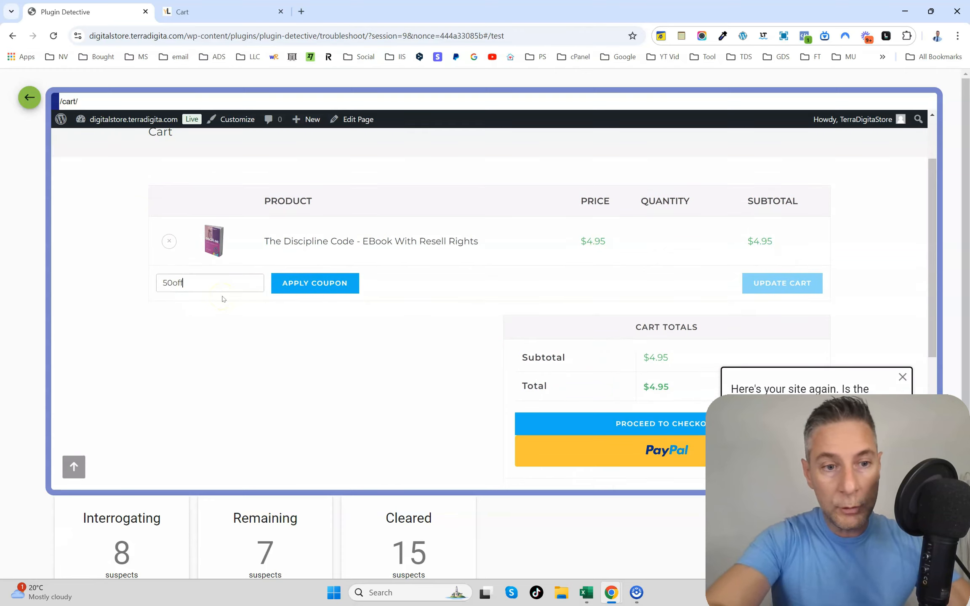
{"action": "left_click", "coordinate": [300, 292]}
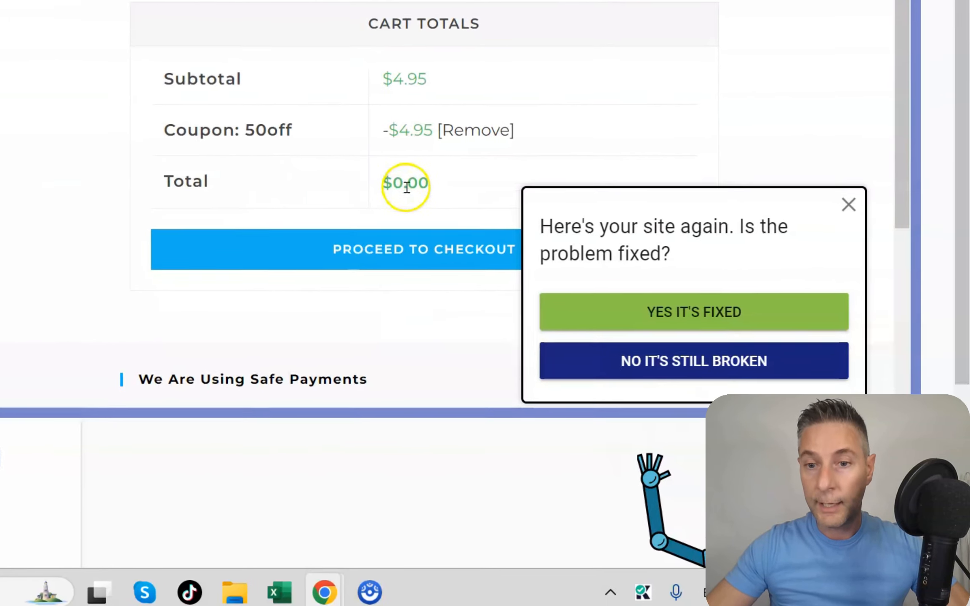
{"action": "left_click", "coordinate": [591, 320]}
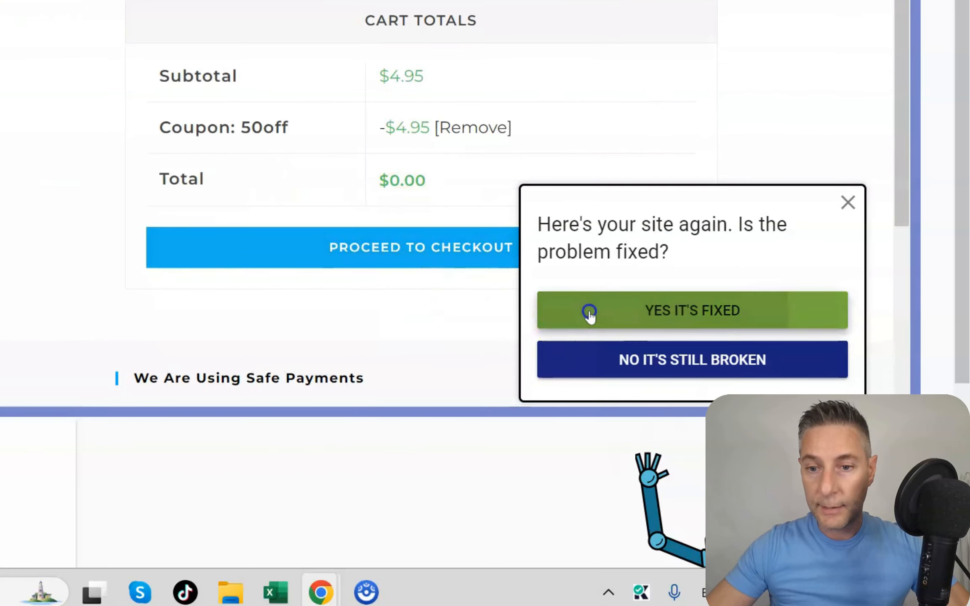
Remove the 50off coupon in the next interrogation round, and reapply it in the 5-suspect round before reporting the problem as fixed
{"action": "left_click", "coordinate": [448, 375]}
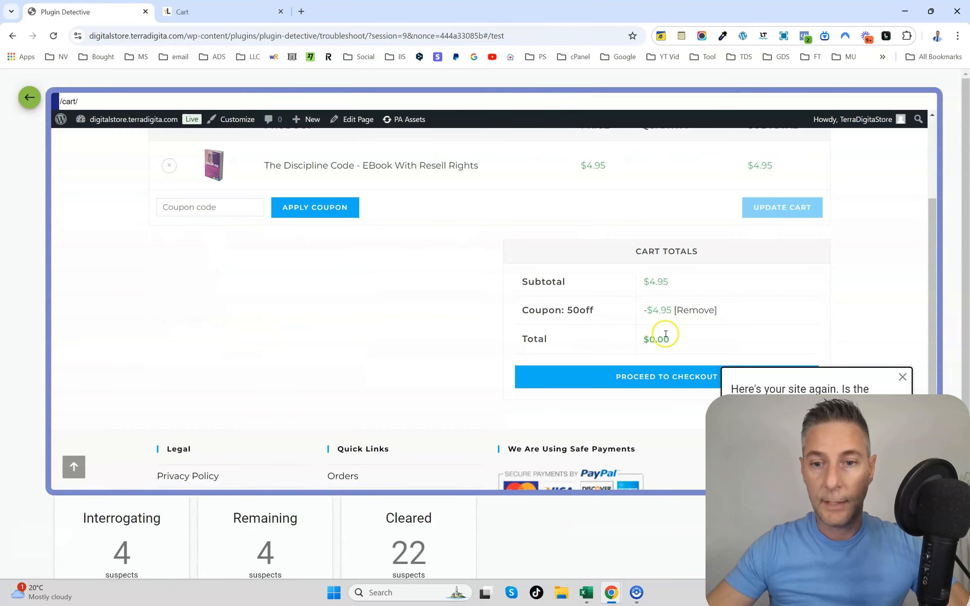
{"action": "left_click", "coordinate": [691, 311]}
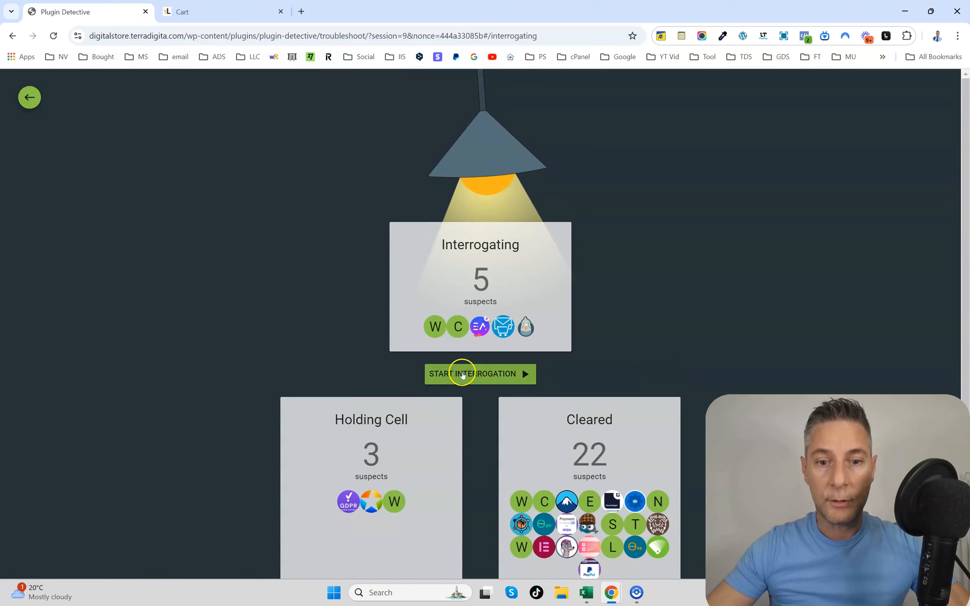
{"action": "left_click", "coordinate": [461, 374]}
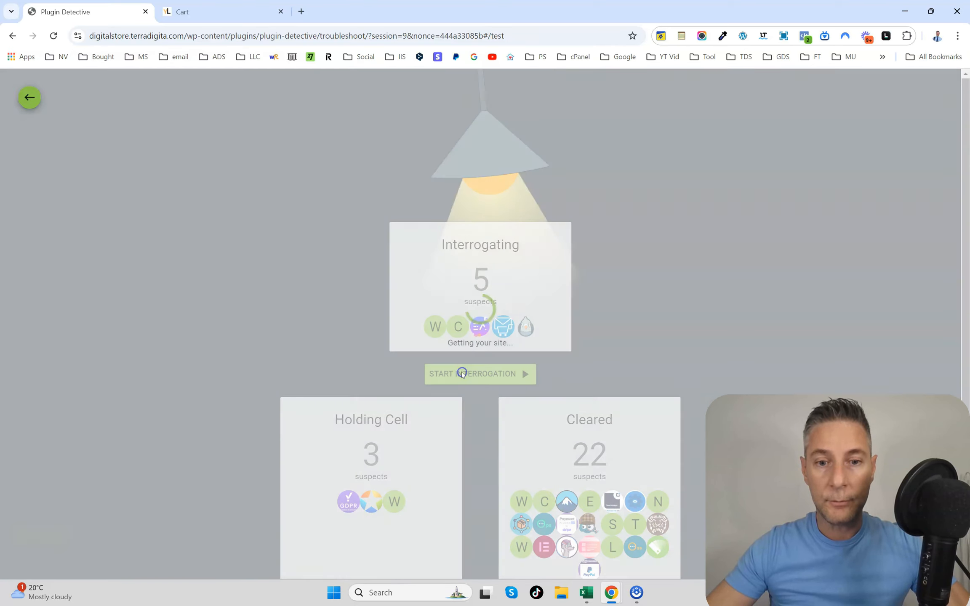
{"action": "left_click", "coordinate": [228, 290]}
{"action": "type", "text": "50off"}
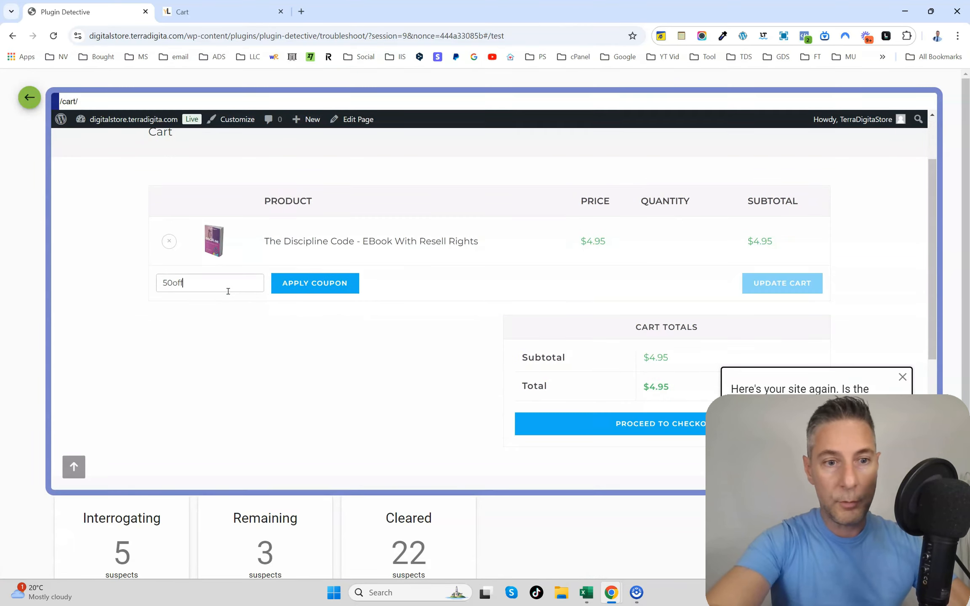
{"action": "left_click", "coordinate": [293, 283]}
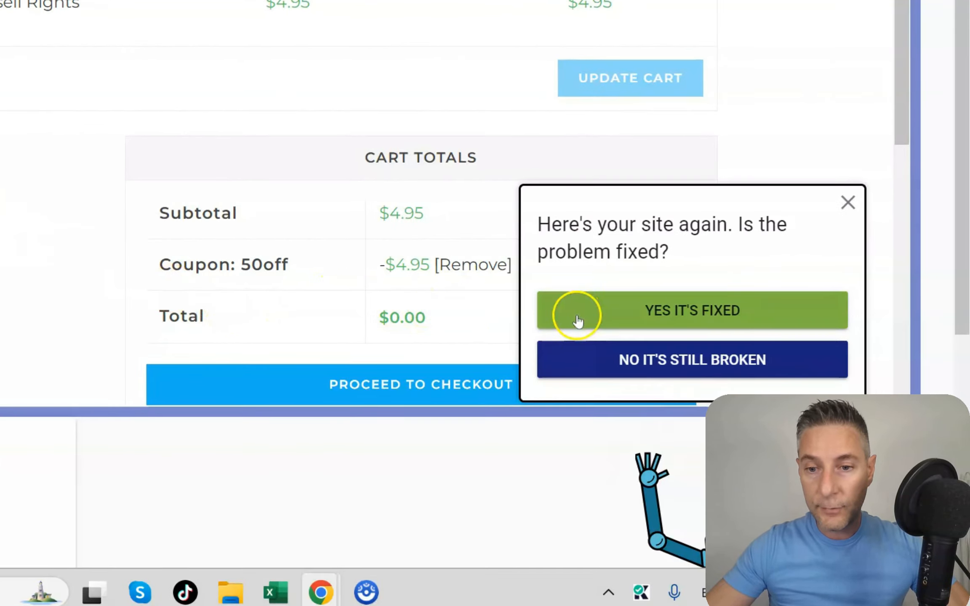
{"action": "left_click", "coordinate": [578, 319]}
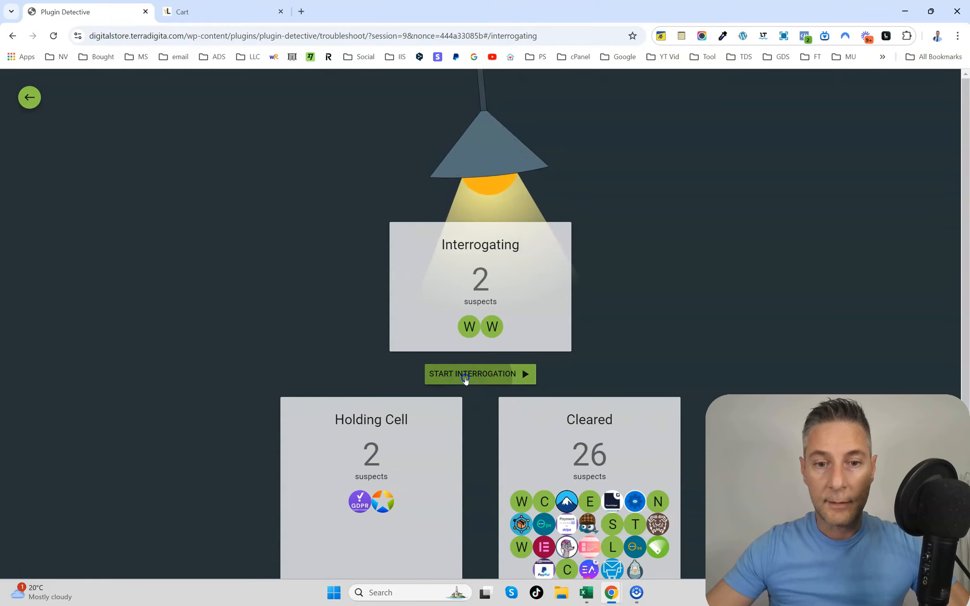
Interrogate the last 2 suspects by removing the 50off coupon from the cart, and report the problem as fixed to identify the culprit
{"action": "left_click", "coordinate": [465, 376]}
{"action": "scroll", "coordinate": [618, 337], "scroll_direction": "down", "scroll_amount": 2}
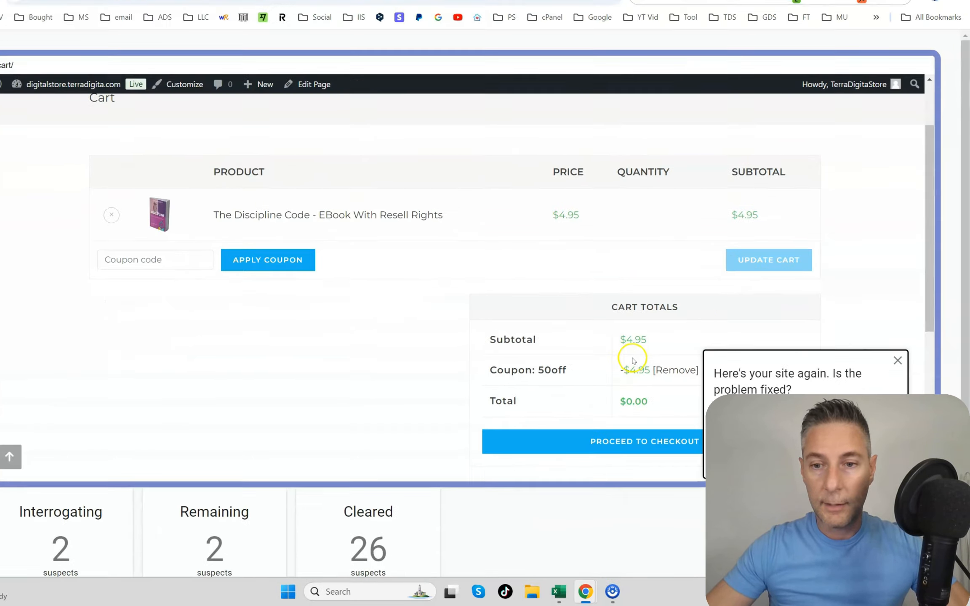
{"action": "left_click", "coordinate": [690, 385]}
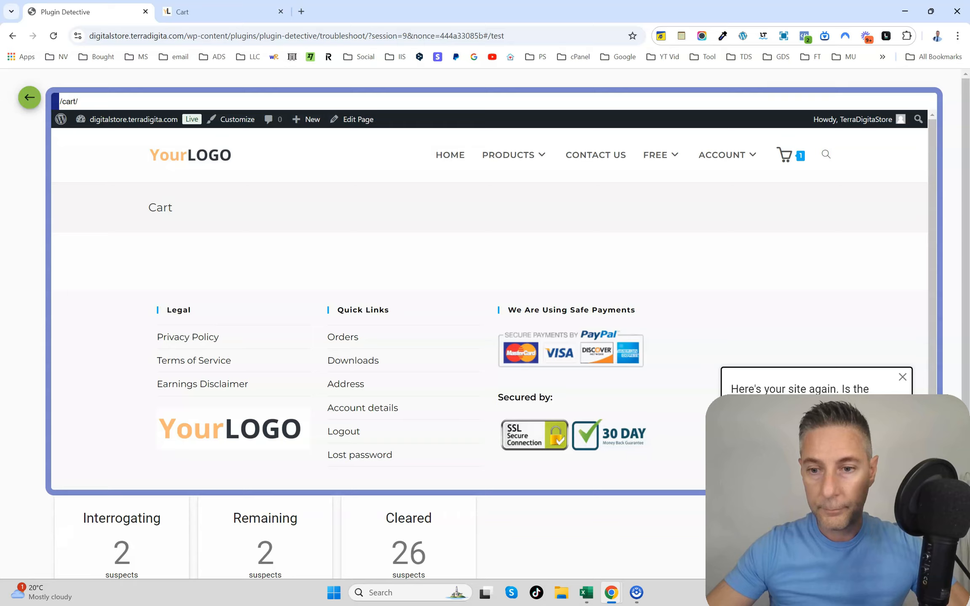
{"action": "left_click", "coordinate": [778, 446]}
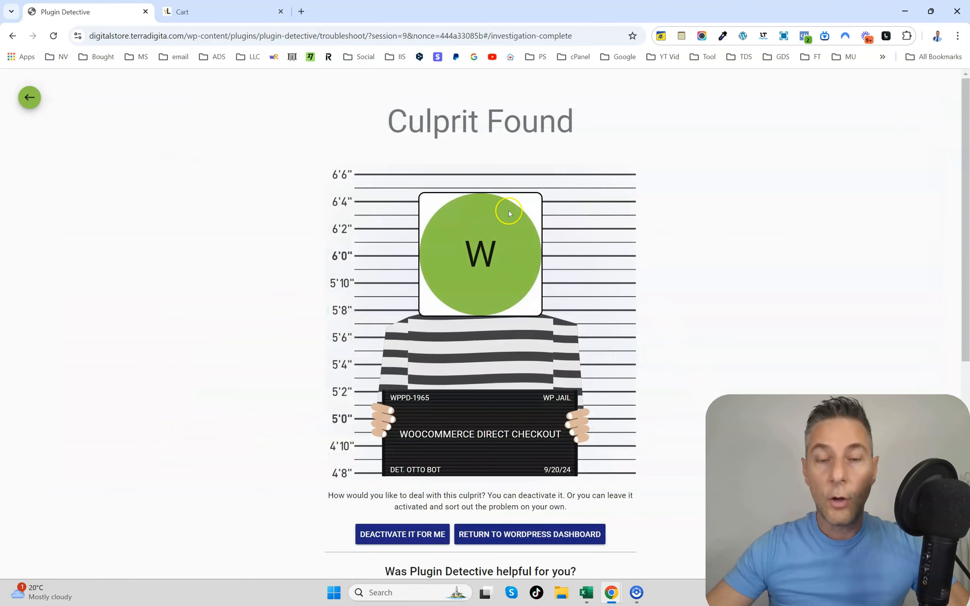
{"action": "scroll", "coordinate": [668, 219], "scroll_direction": "down", "scroll_amount": 2}
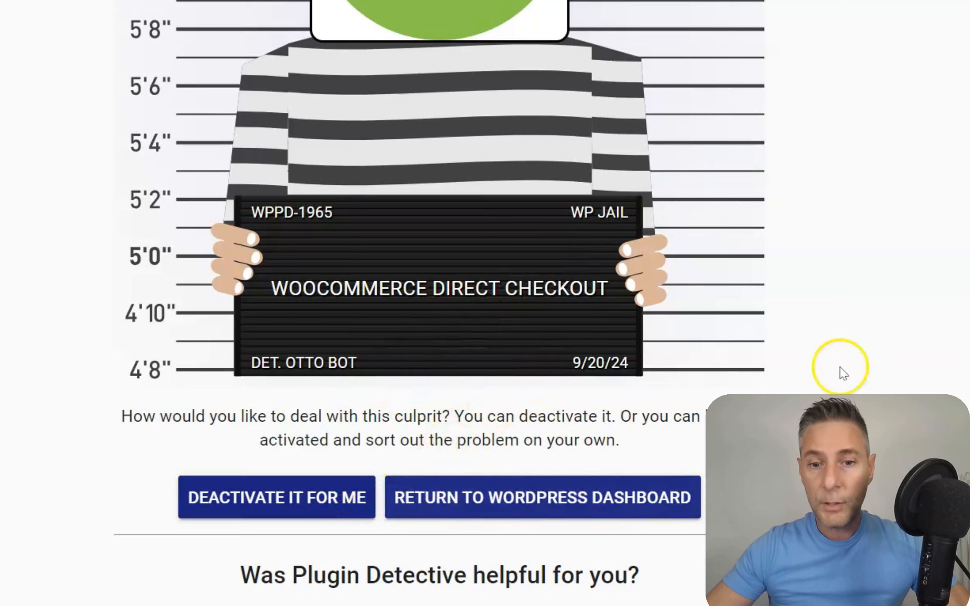
{"action": "scroll", "coordinate": [911, 139], "scroll_direction": "up", "scroll_amount": 4}
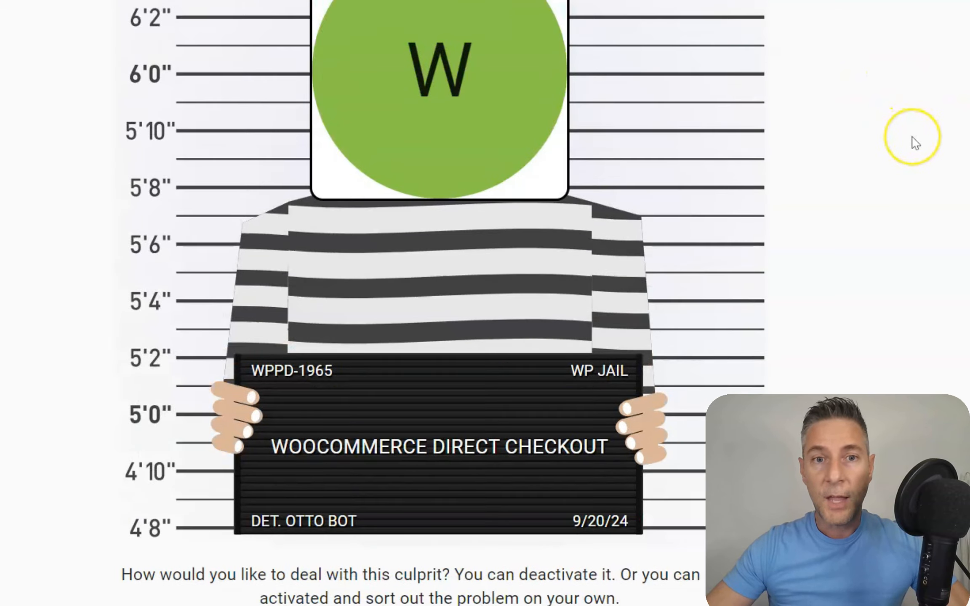